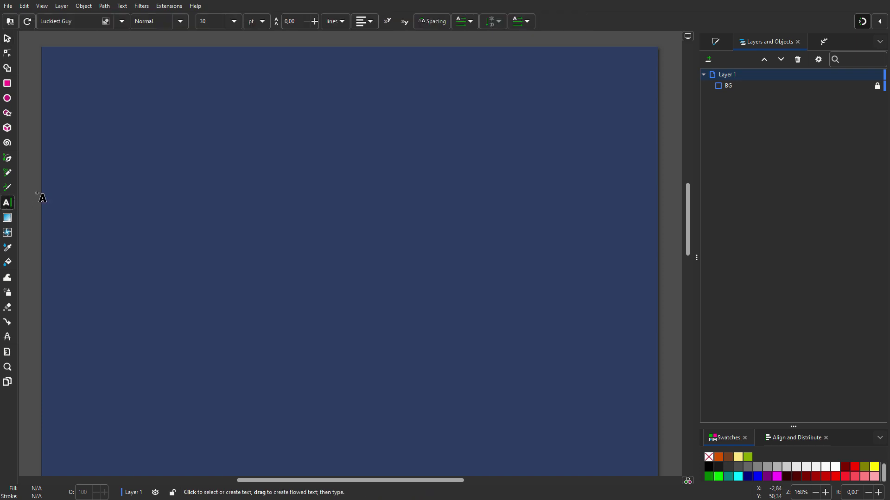
# - Add the word INKSCAPE3D on the page, enlarge it to about 142 mm wide, and show Path Effects
pyautogui.click(127, 168)
pyautogui.write('INKSCAPE3D')
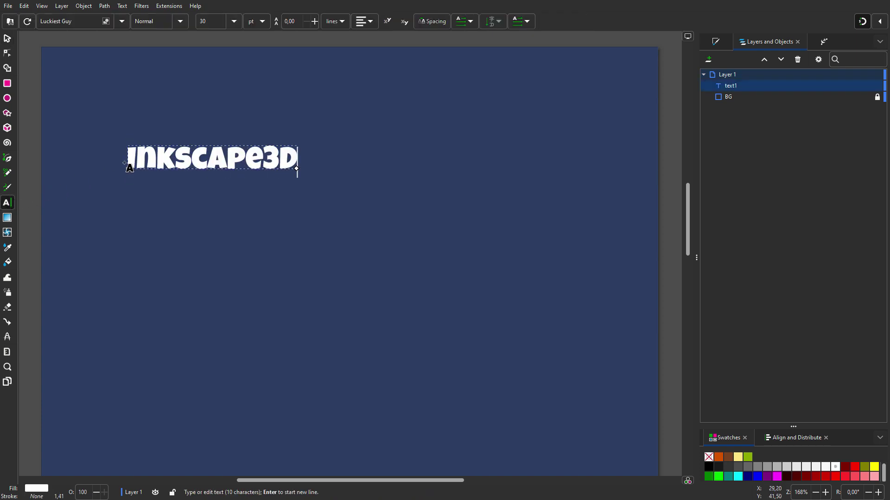
pyautogui.click(9, 41)
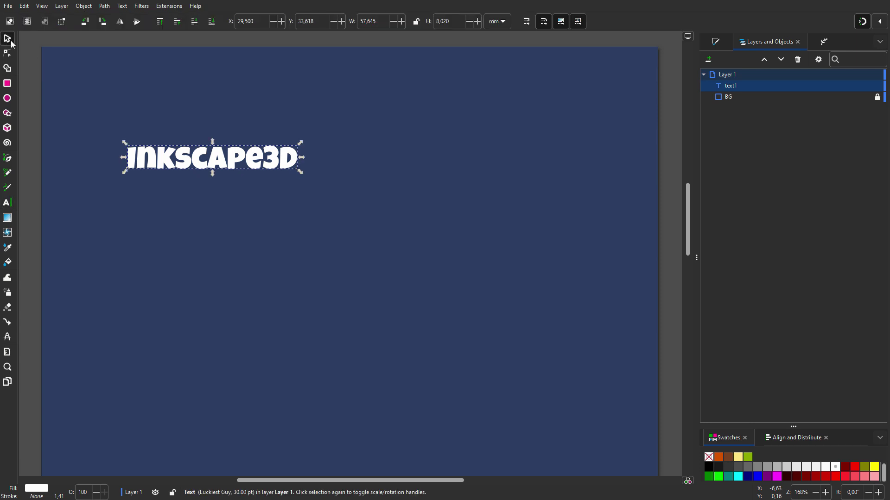
pyautogui.moveTo(300, 172); pyautogui.dragTo(550, 268)
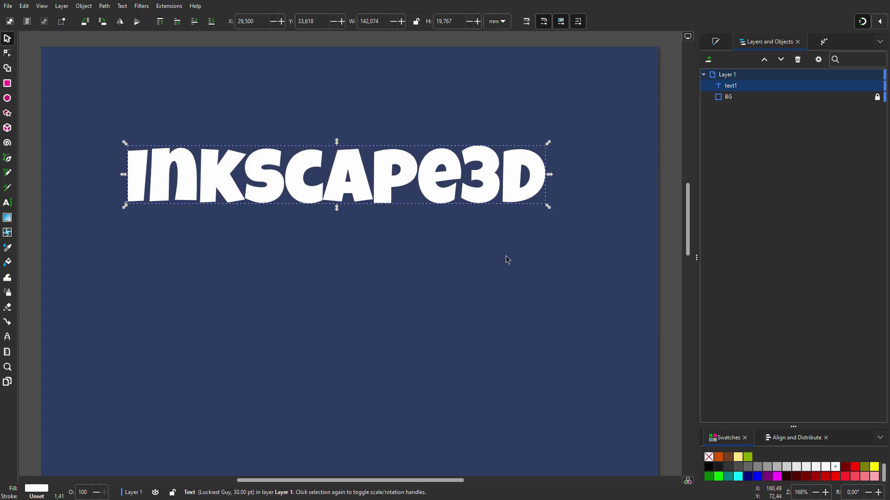
pyautogui.click(817, 45)
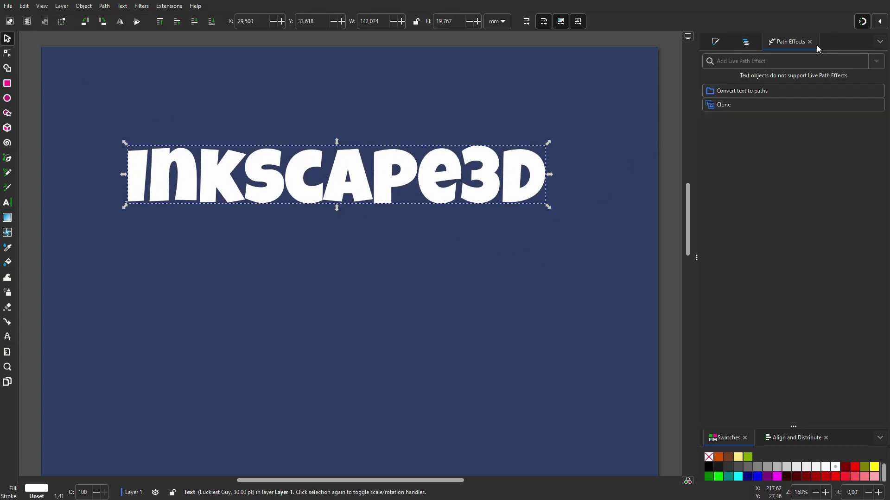
# - Convert the text to a path and add a Perspective/Envelope effect set to Envelope deformation
pyautogui.click(784, 91)
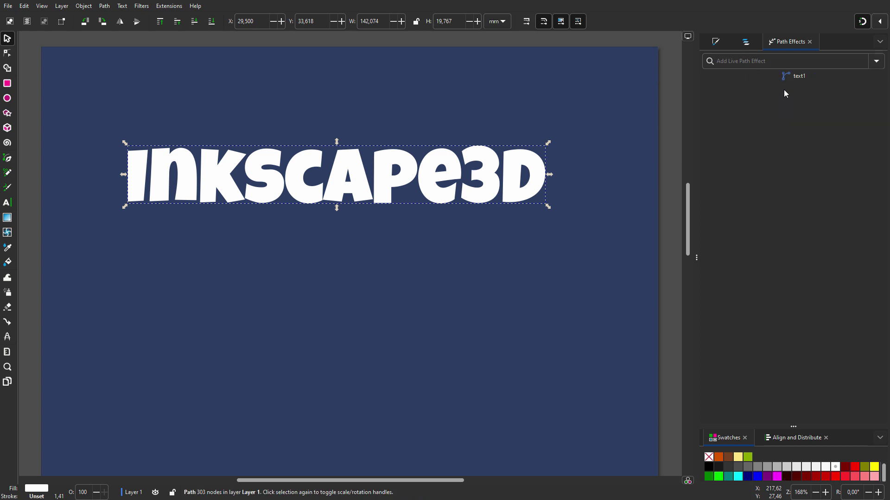
pyautogui.click(877, 62)
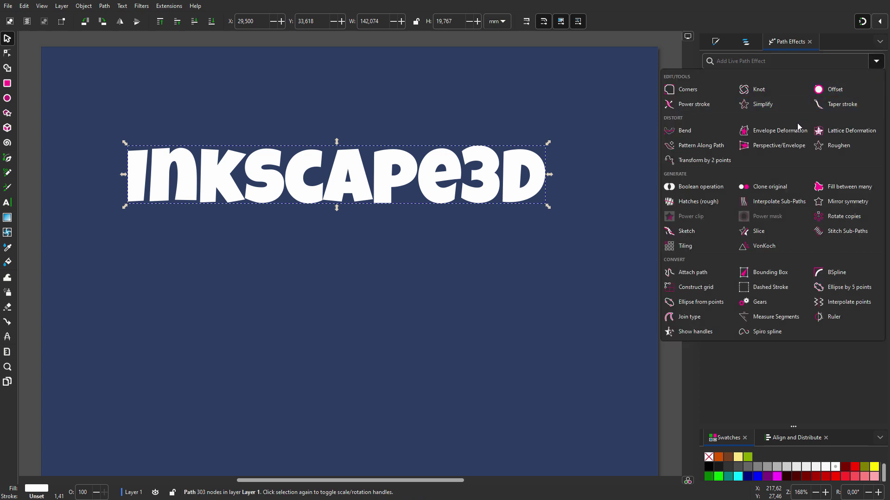
pyautogui.click(783, 147)
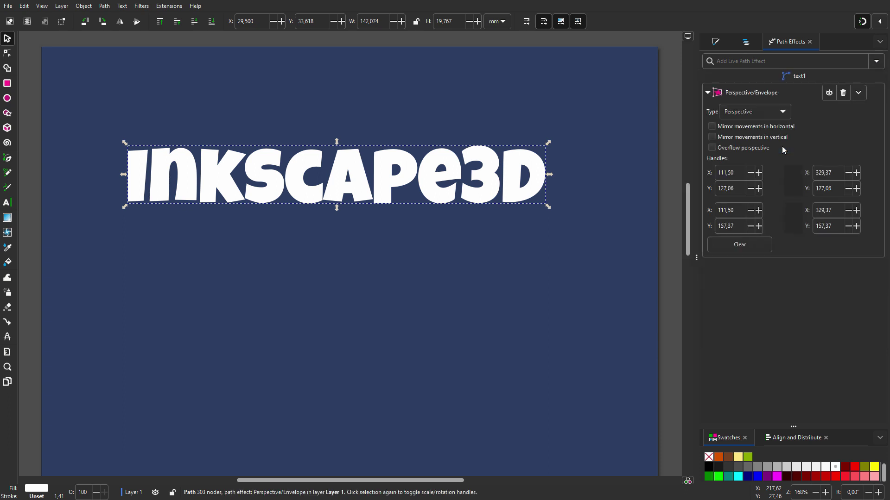
pyautogui.click(763, 111)
pyautogui.click(764, 98)
# - Narrow the word's right end by pulling its right envelope handles slightly inward
pyautogui.click(7, 54)
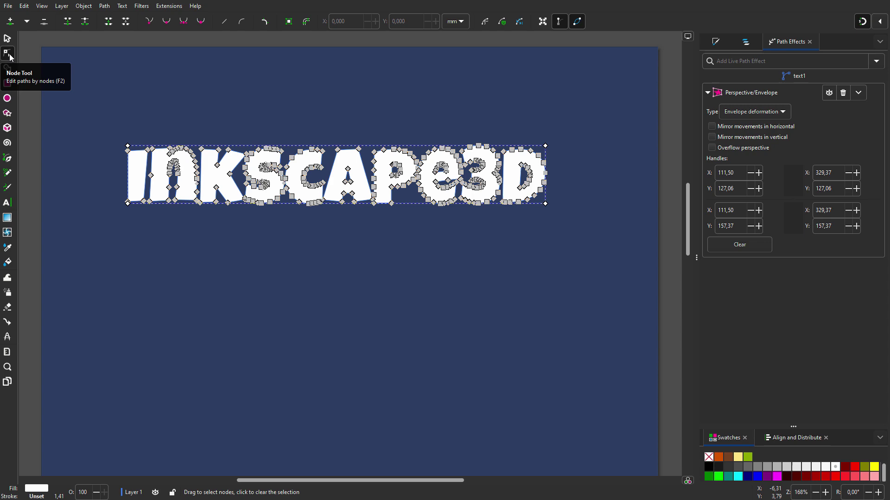
pyautogui.moveTo(128, 146); pyautogui.dragTo(93, 76)
pyautogui.moveTo(545, 145); pyautogui.dragTo(590, 128)
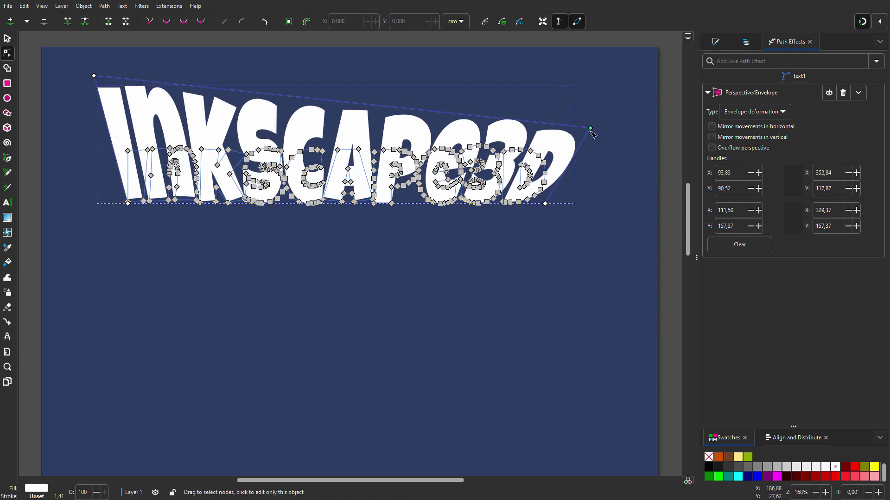
pyautogui.moveTo(545, 203); pyautogui.dragTo(575, 263)
pyautogui.moveTo(128, 203); pyautogui.dragTo(92, 250)
pyautogui.hotkey('ctrl', 'z')
pyautogui.hotkey('ctrl', 'z')
pyautogui.hotkey('ctrl', 'z')
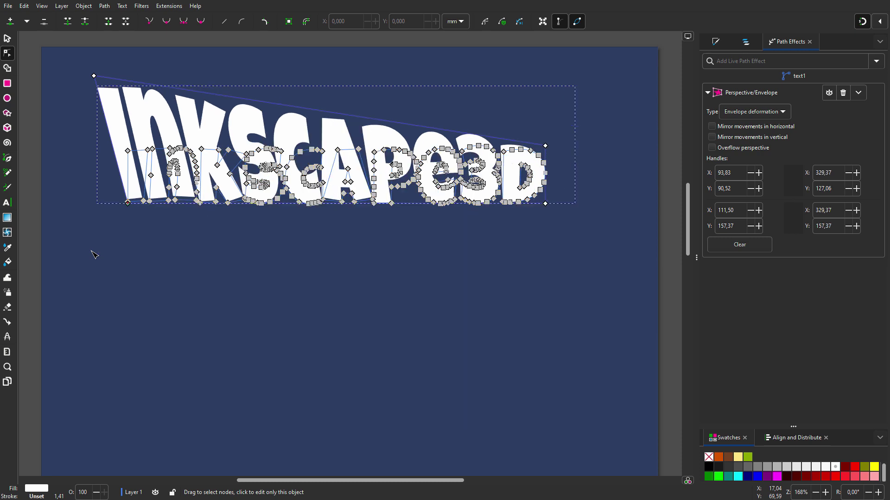
pyautogui.hotkey('ctrl', 'z')
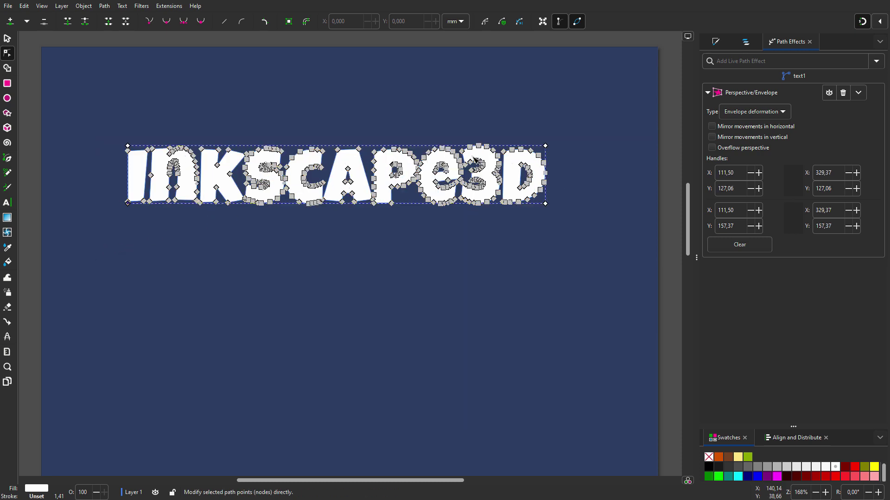
pyautogui.moveTo(546, 149); pyautogui.dragTo(546, 159)
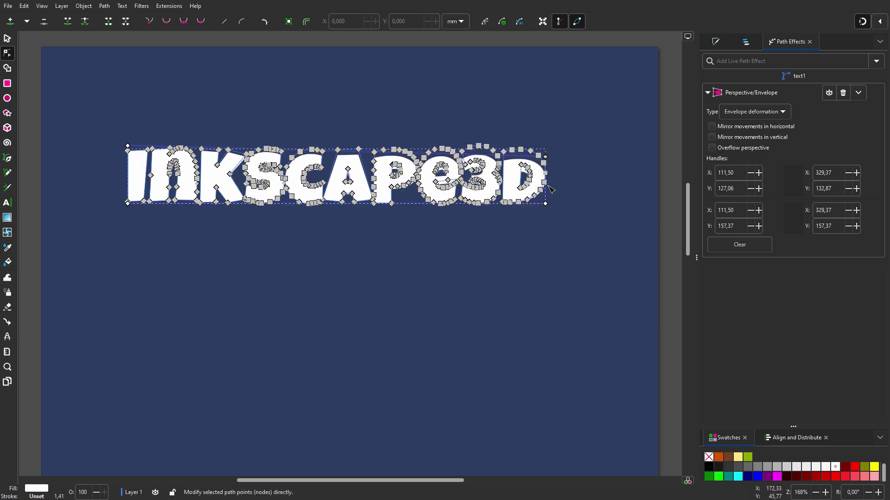
pyautogui.moveTo(545, 204); pyautogui.dragTo(545, 192)
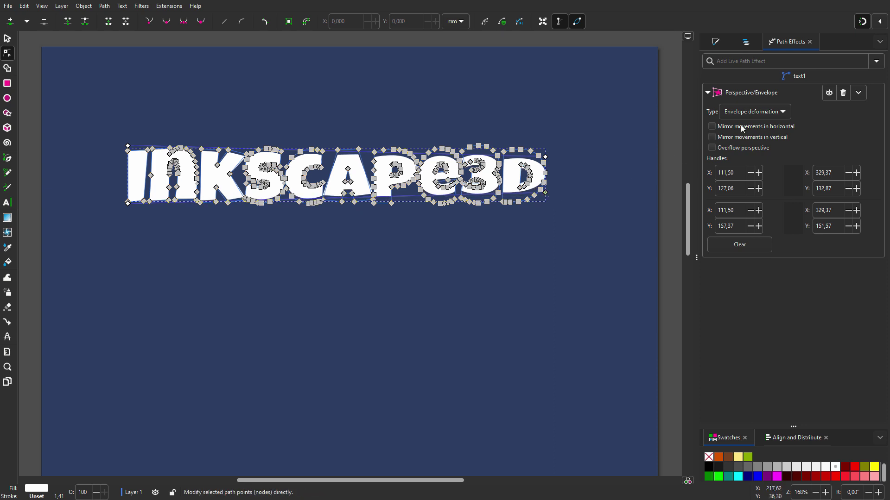
pyautogui.click(876, 62)
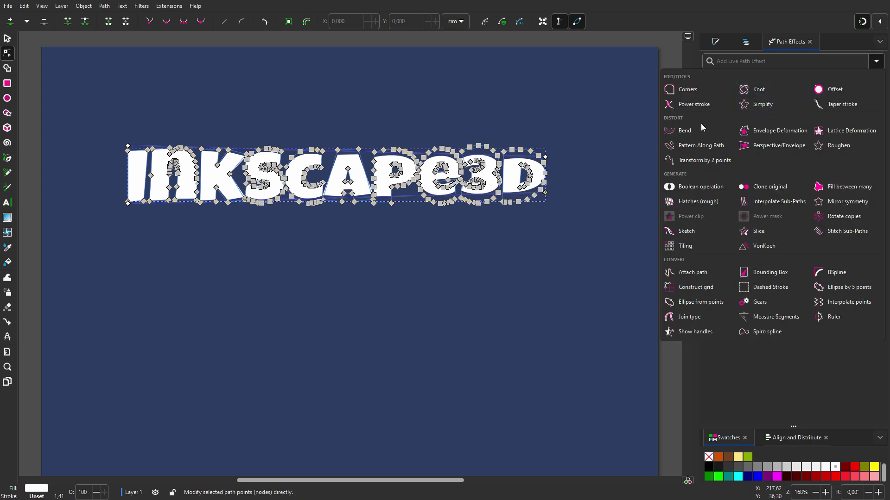
# - Add a Bend effect and arch its path upward so the word curves
pyautogui.click(690, 130)
pyautogui.click(766, 134)
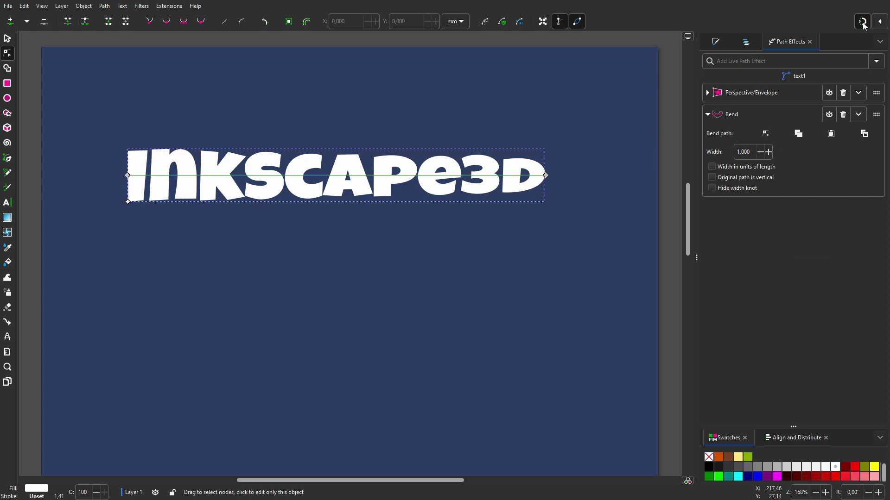
pyautogui.moveTo(400, 176); pyautogui.dragTo(410, 157)
pyautogui.moveTo(545, 176); pyautogui.dragTo(536, 168)
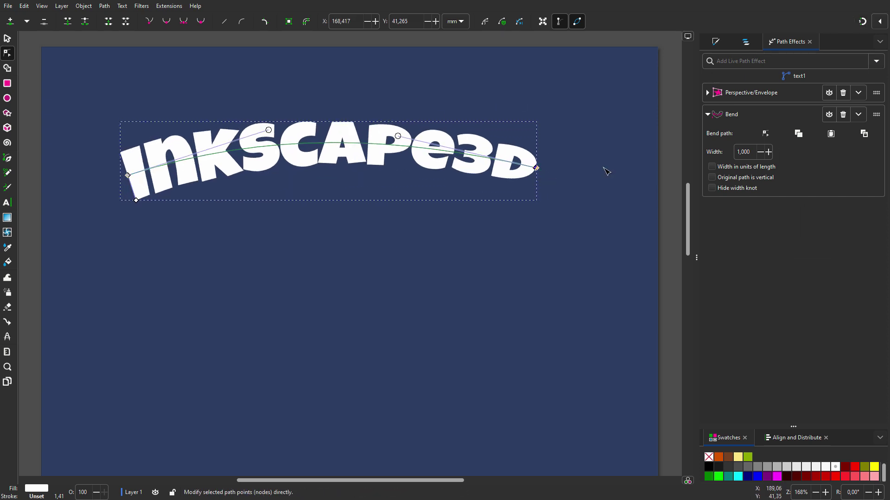
# - Shift the envelope's top corners to slant the word, then reorder the Bend and Envelope effects
pyautogui.click(760, 93)
pyautogui.moveTo(127, 146); pyautogui.dragTo(149, 146)
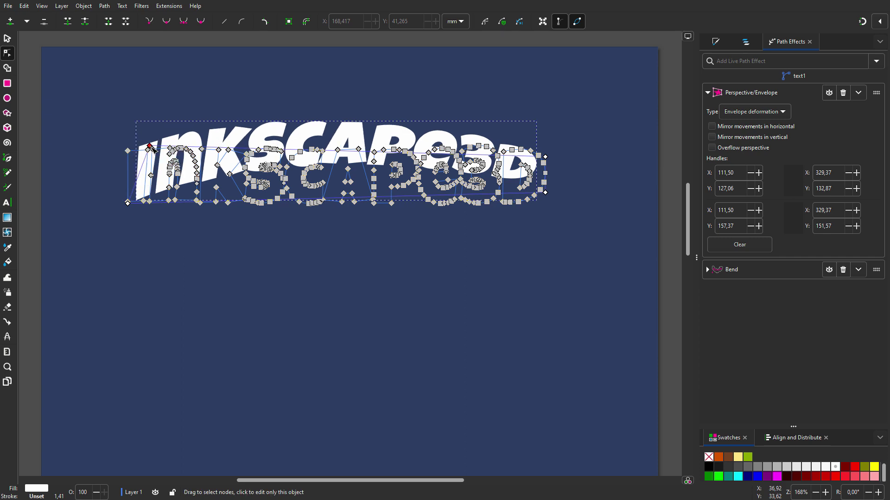
pyautogui.moveTo(547, 159); pyautogui.dragTo(531, 159)
pyautogui.click(7, 38)
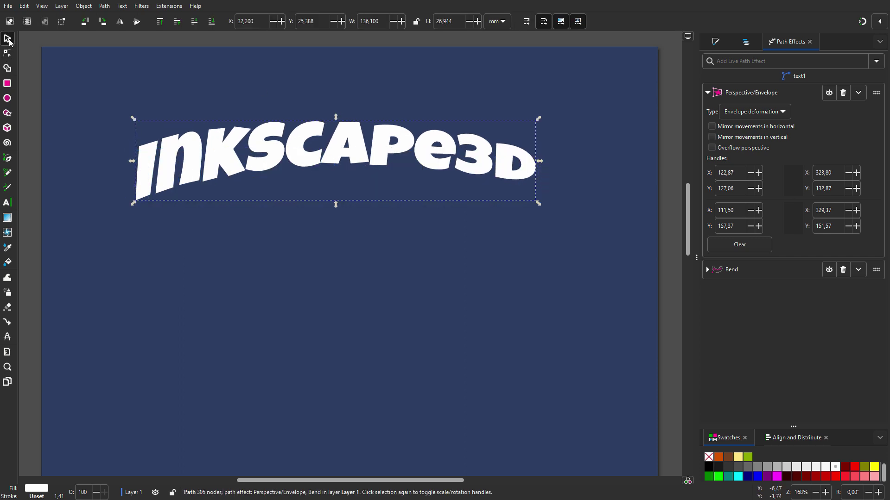
pyautogui.click(859, 92)
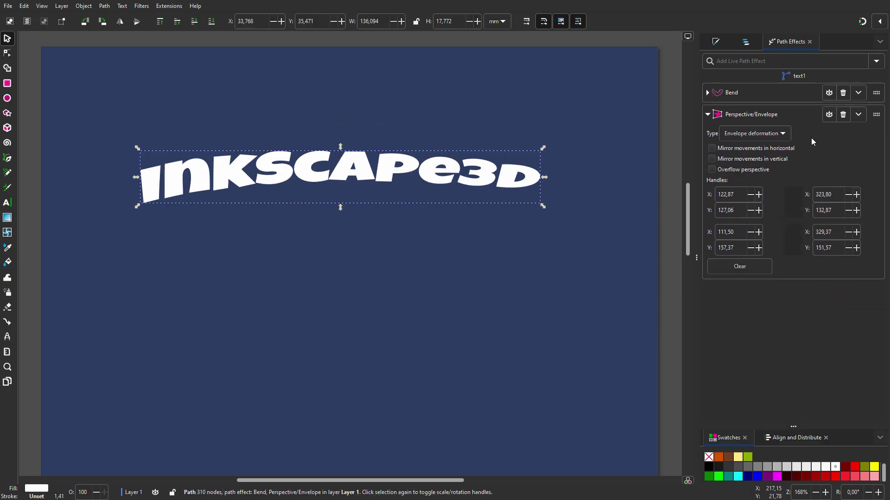
pyautogui.moveTo(876, 93); pyautogui.dragTo(879, 137)
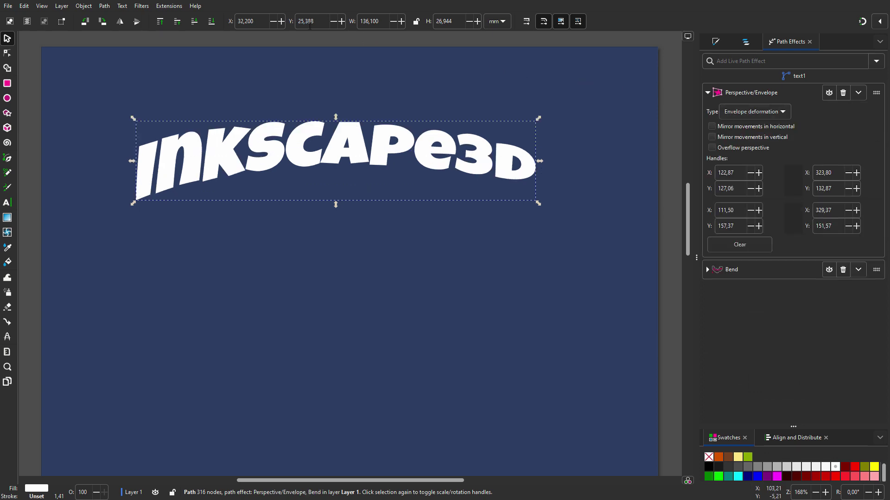
pyautogui.click(105, 6)
# - Flatten the word with Object to Path, stretch it taller, and rename it text
pyautogui.click(111, 19)
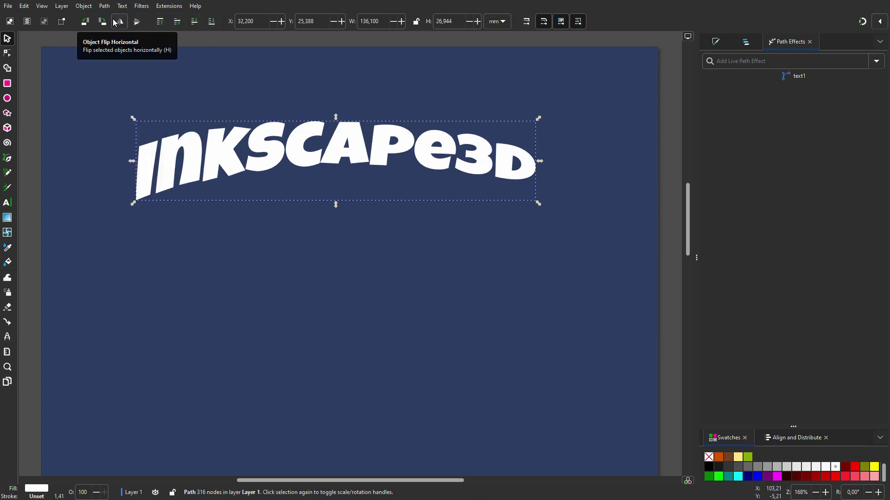
pyautogui.moveTo(336, 203); pyautogui.dragTo(334, 218)
pyautogui.click(746, 42)
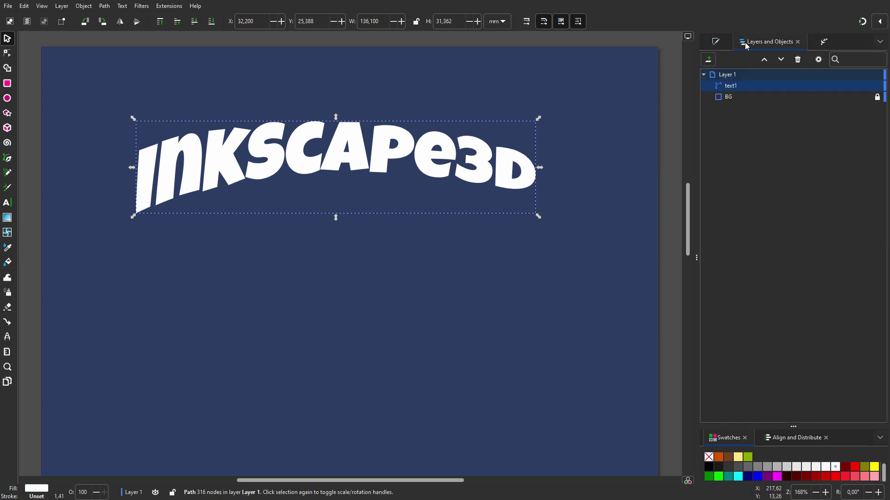
pyautogui.press('Return')
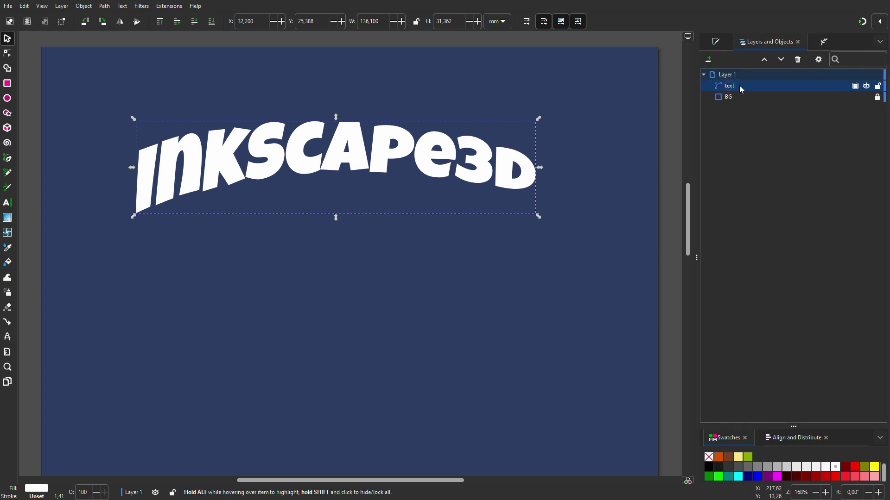
# - Create a red linked offset enlarged into a thick outline, convert it to a path, and name it red
pyautogui.click(106, 7)
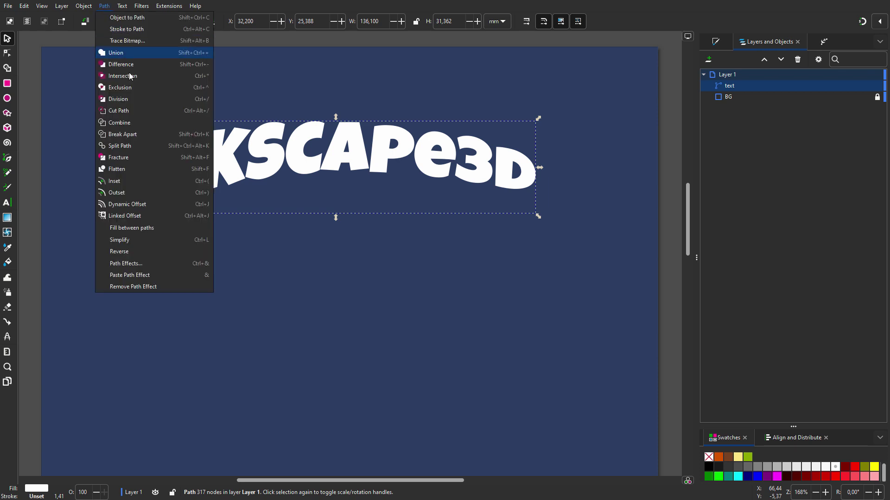
pyautogui.click(144, 218)
pyautogui.click(8, 53)
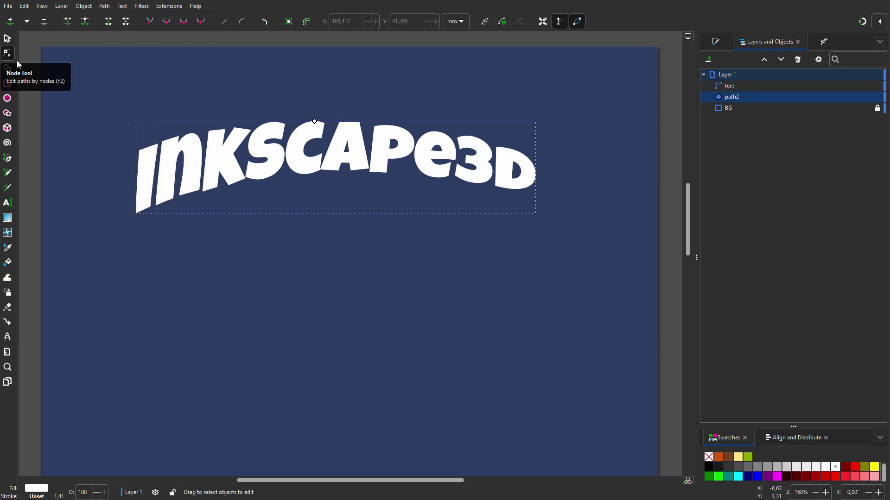
pyautogui.click(855, 466)
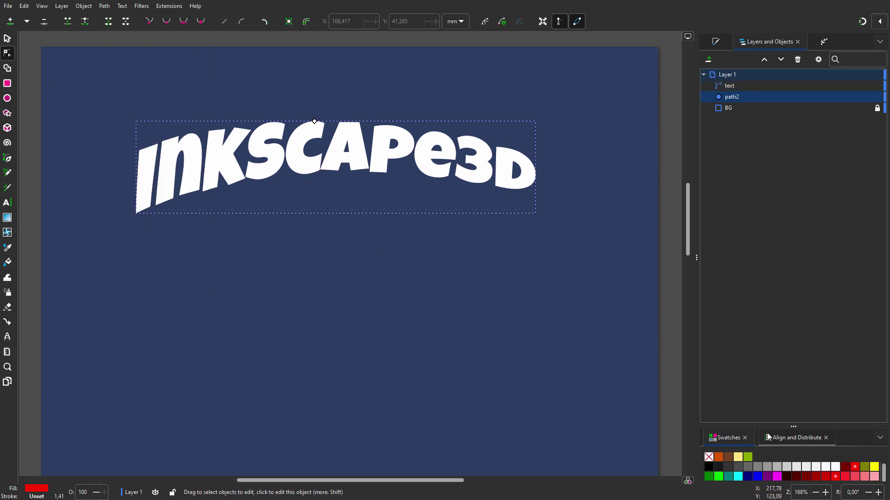
pyautogui.moveTo(315, 122); pyautogui.dragTo(315, 114)
pyautogui.click(110, 6)
pyautogui.click(112, 19)
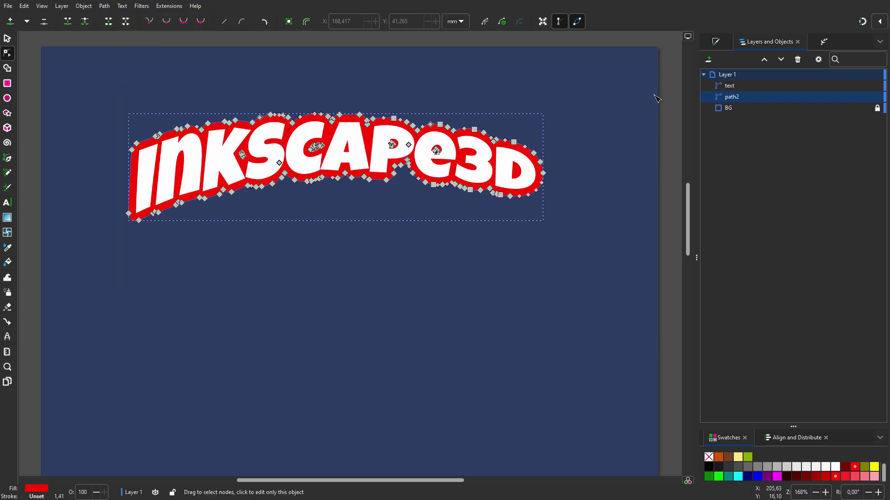
pyautogui.doubleClick(740, 97)
# - Apply the Long Shadow extension to the red outline
pyautogui.click(7, 39)
pyautogui.click(167, 6)
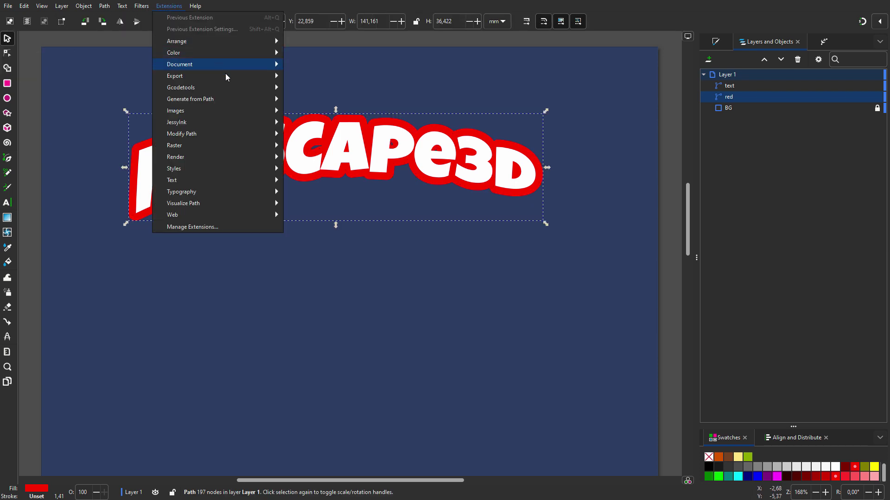
pyautogui.moveTo(233, 102)
pyautogui.click(315, 157)
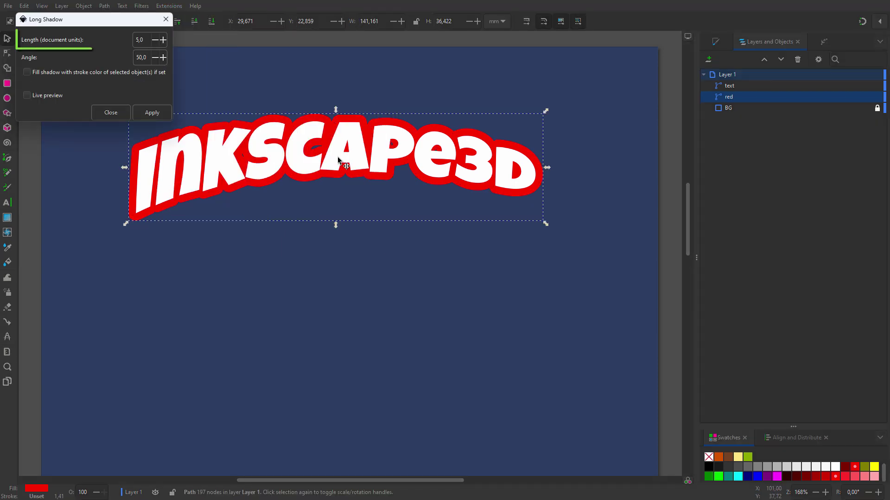
pyautogui.click(148, 112)
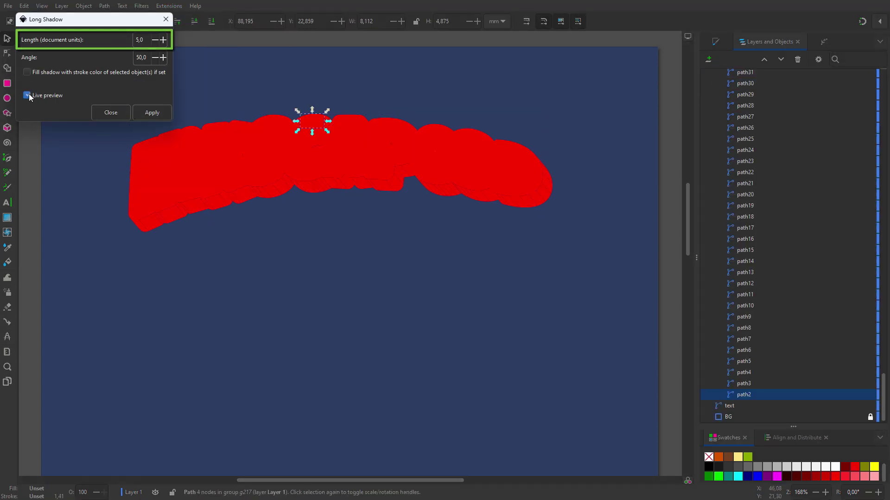
pyautogui.click(112, 113)
# - Union all 216 shadow pieces into one long shadow shape
pyautogui.scroll(10, 788, 185)
pyautogui.keyDown('shift'); pyautogui.click(760, 119); pyautogui.keyUp('shift')
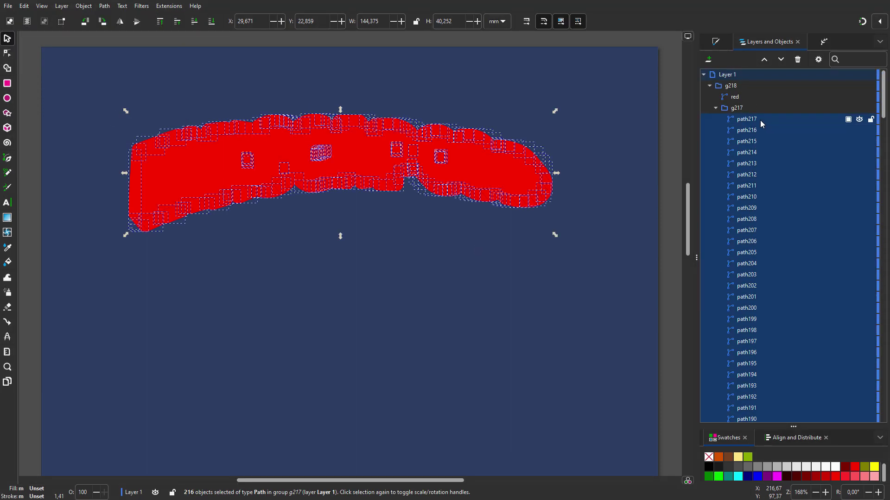
pyautogui.click(104, 5)
pyautogui.click(124, 53)
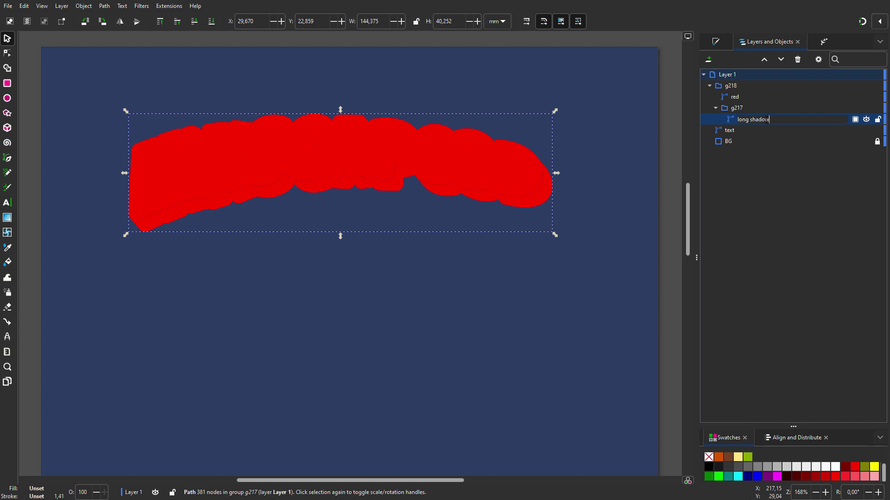
# - Ungroup groups g217 and g218 and raise the white text above the red outline
pyautogui.rightClick(743, 107)
pyautogui.click(788, 258)
pyautogui.rightClick(741, 85)
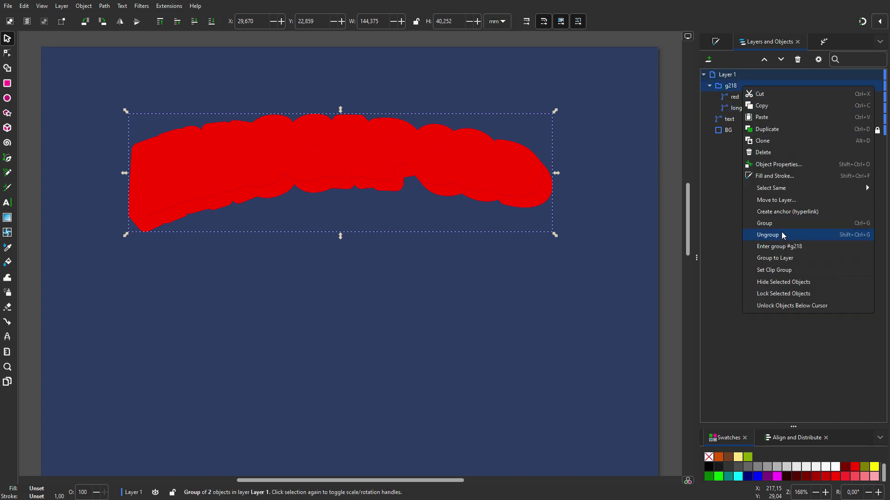
pyautogui.click(782, 235)
pyautogui.click(747, 109)
pyautogui.click(764, 59)
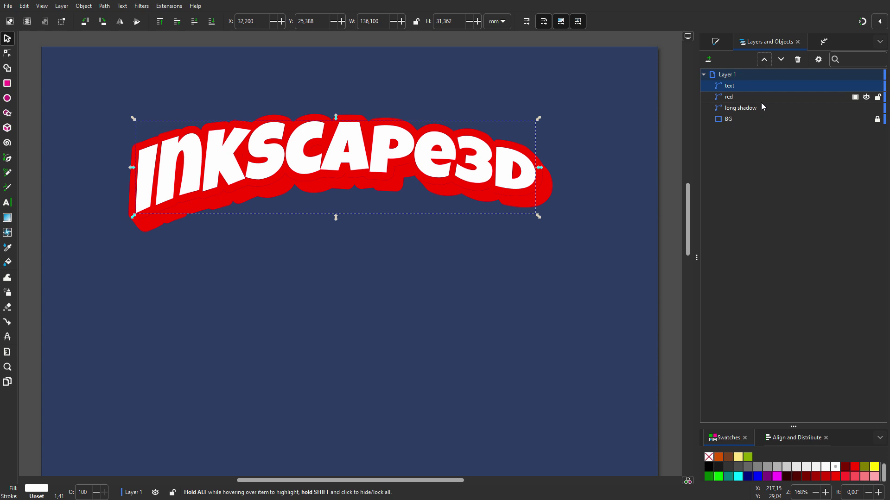
# - Darken the long shadow's fill to a deep red
pyautogui.click(762, 108)
pyautogui.click(715, 41)
pyautogui.moveTo(778, 327); pyautogui.dragTo(741, 337)
# - Fill the text with a vertical linear gradient running from orange to yellow
pyautogui.click(782, 42)
pyautogui.click(760, 86)
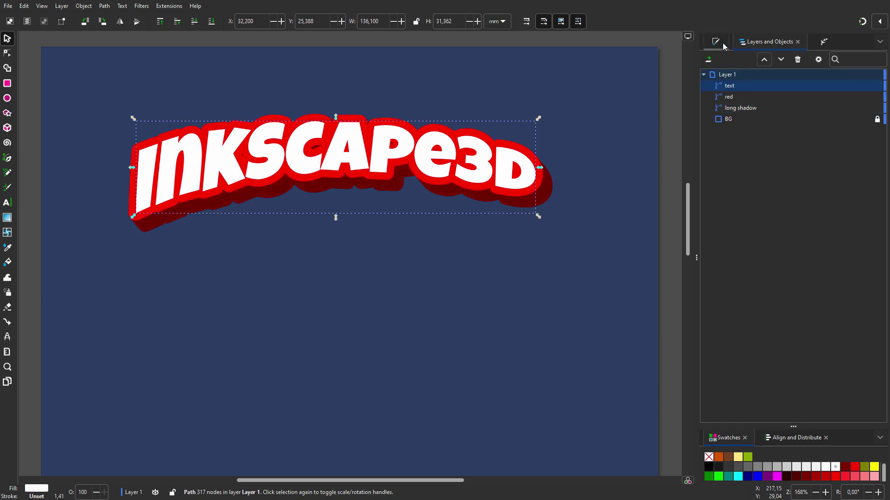
pyautogui.click(723, 43)
pyautogui.click(744, 80)
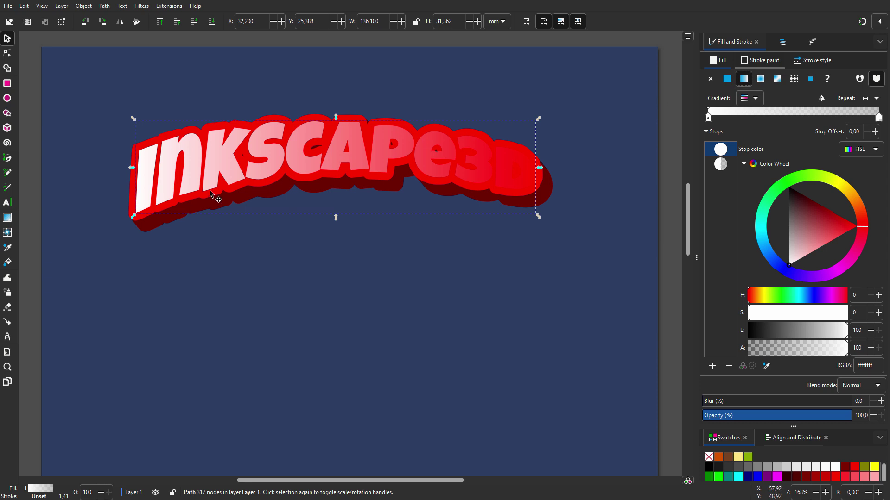
pyautogui.click(11, 219)
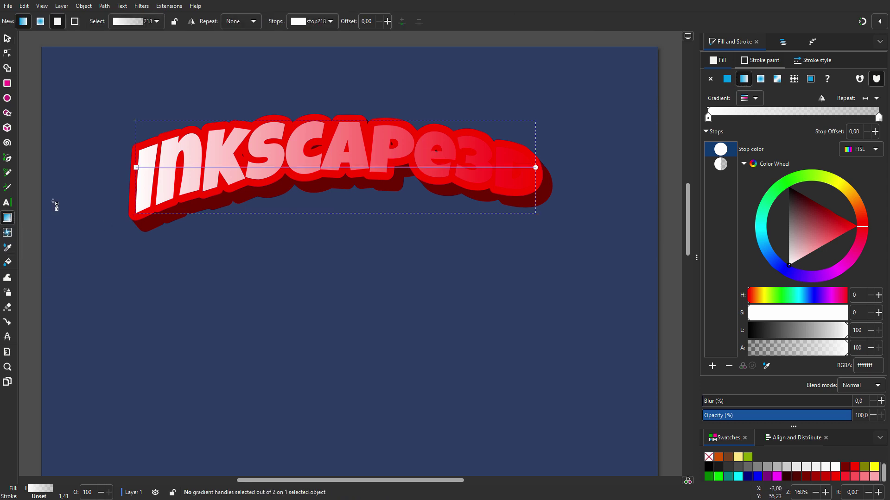
pyautogui.moveTo(134, 167); pyautogui.dragTo(195, 153)
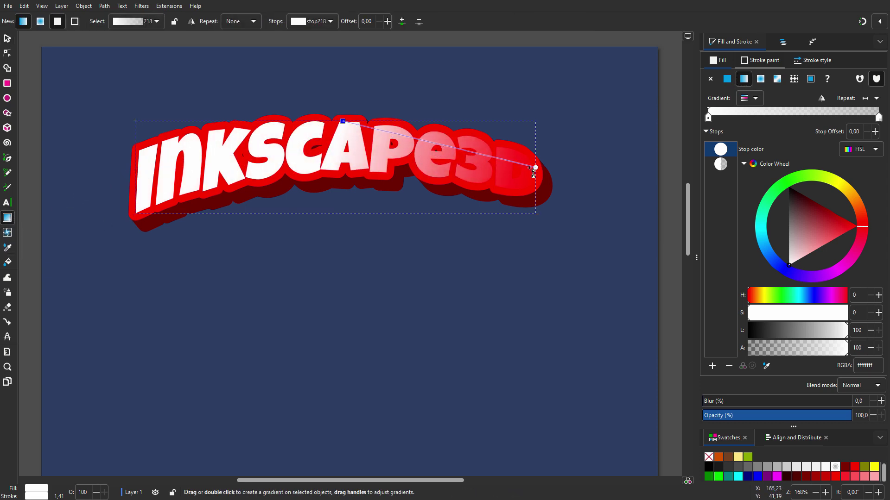
pyautogui.moveTo(343, 121); pyautogui.dragTo(343, 190)
pyautogui.click(874, 466)
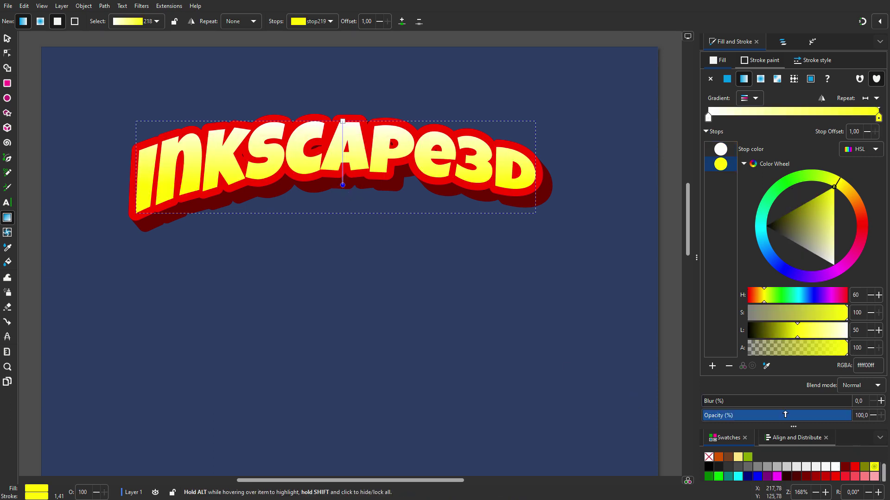
pyautogui.click(875, 467)
pyautogui.moveTo(840, 186); pyautogui.dragTo(849, 197)
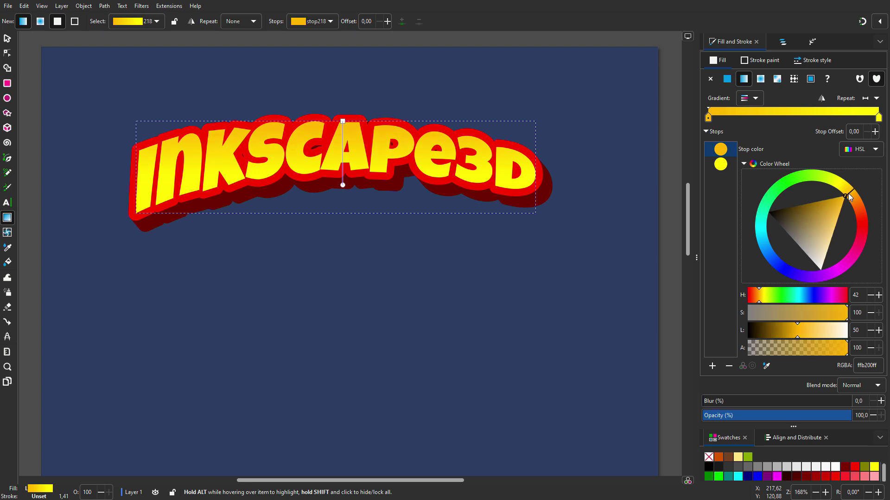
# - Group the gradient-filled text into its own group, g220
pyautogui.click(785, 45)
pyautogui.rightClick(749, 86)
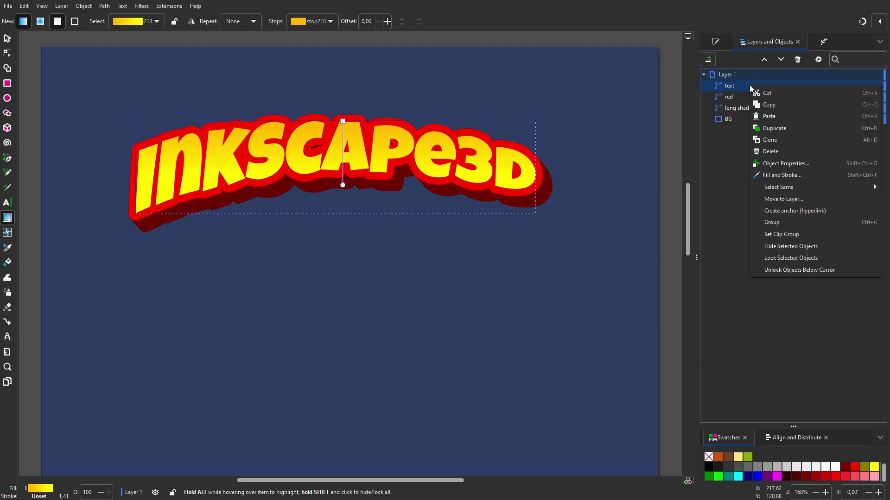
pyautogui.click(781, 222)
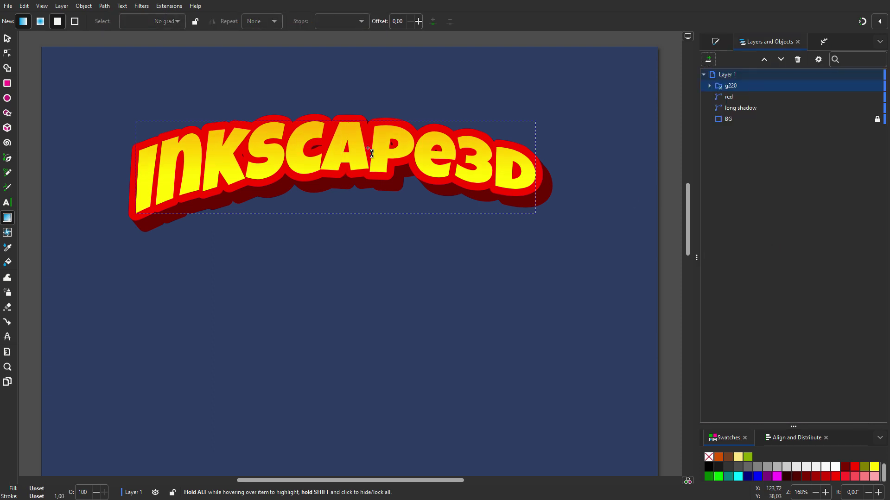
# - Draw a small orange square, convert it to a path, and rotate it 45° into a diamond
pyautogui.click(8, 84)
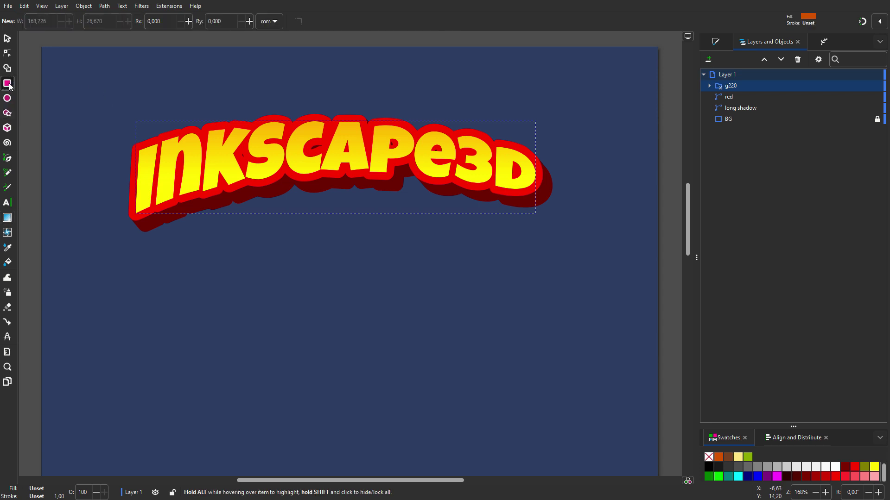
pyautogui.moveTo(90, 102); pyautogui.dragTo(102, 115)
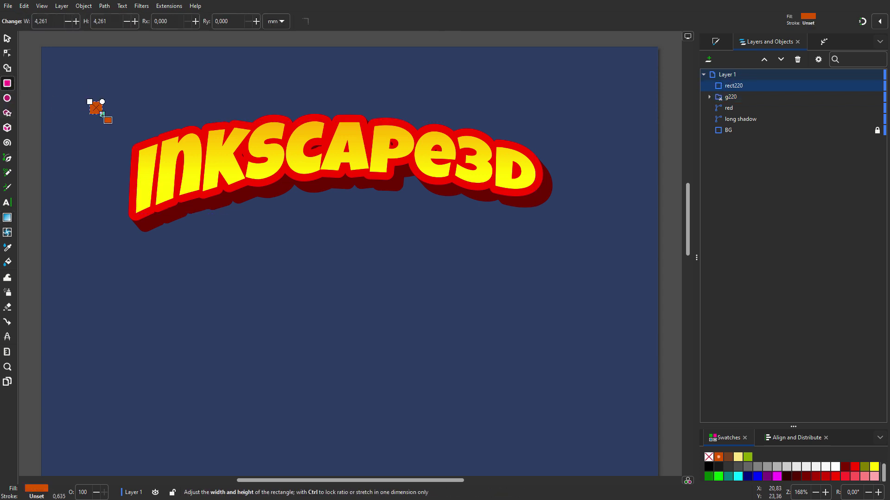
pyautogui.click(105, 7)
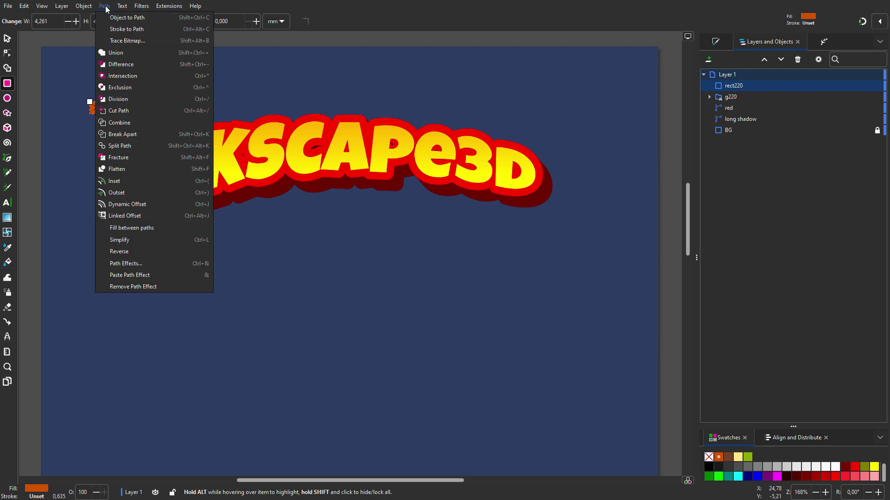
pyautogui.click(121, 17)
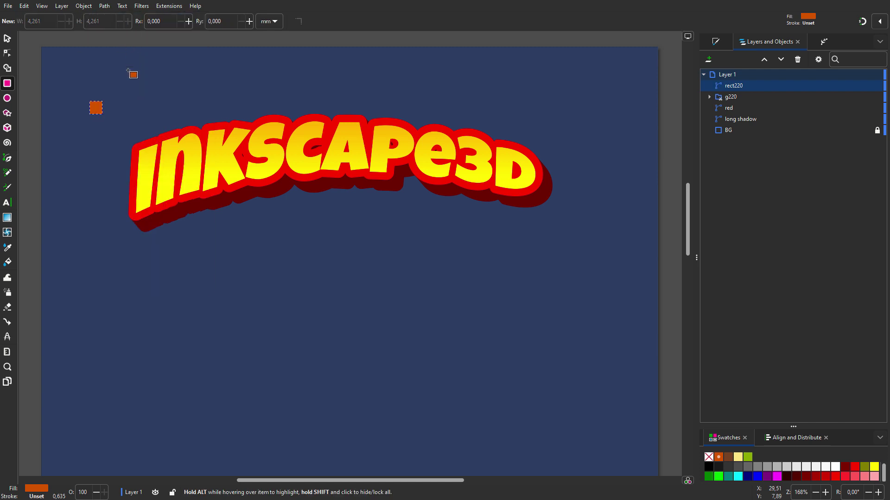
pyautogui.press('s')
pyautogui.click(99, 109)
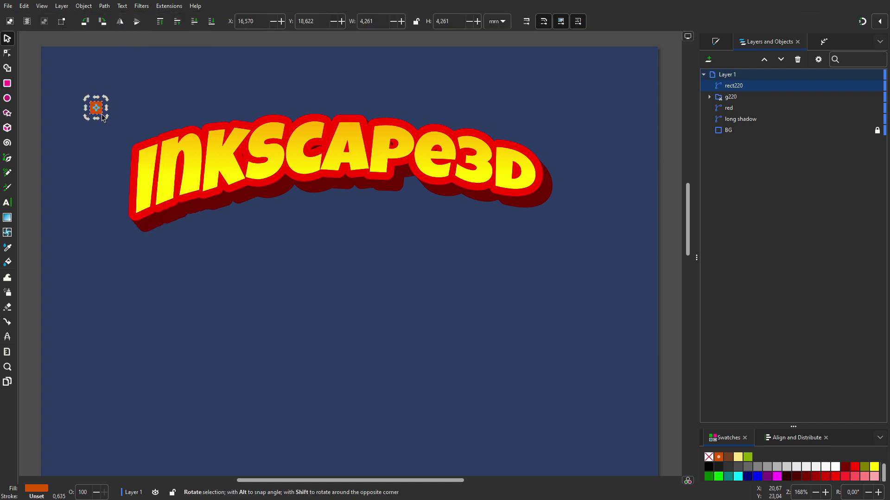
pyautogui.moveTo(106, 122); pyautogui.dragTo(99, 124)
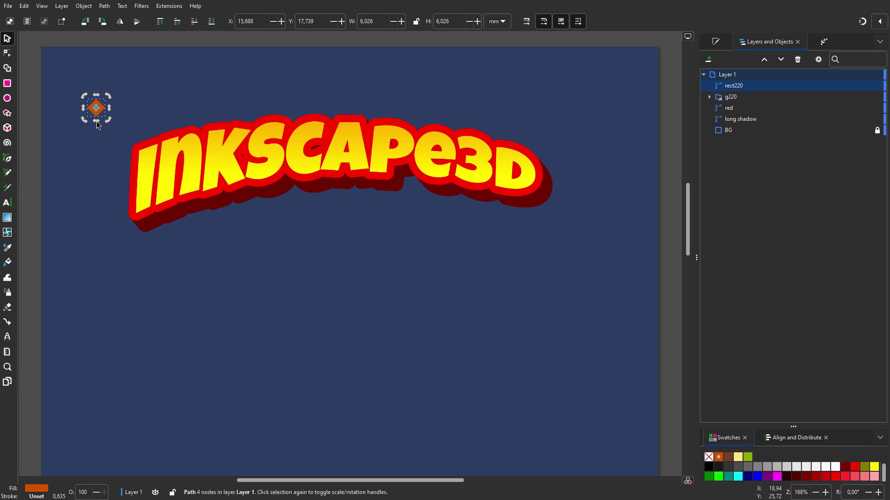
# - Apply the Tiling path effect to the diamond with 50 rows
pyautogui.click(822, 43)
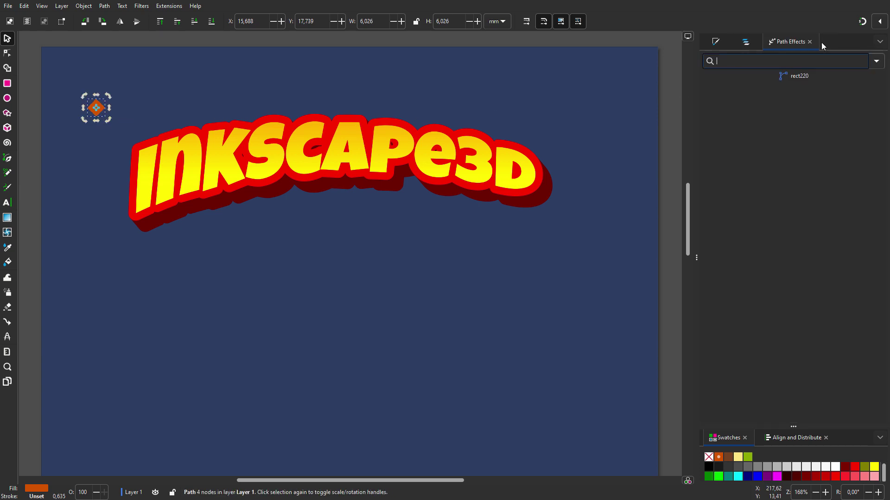
pyautogui.click(877, 62)
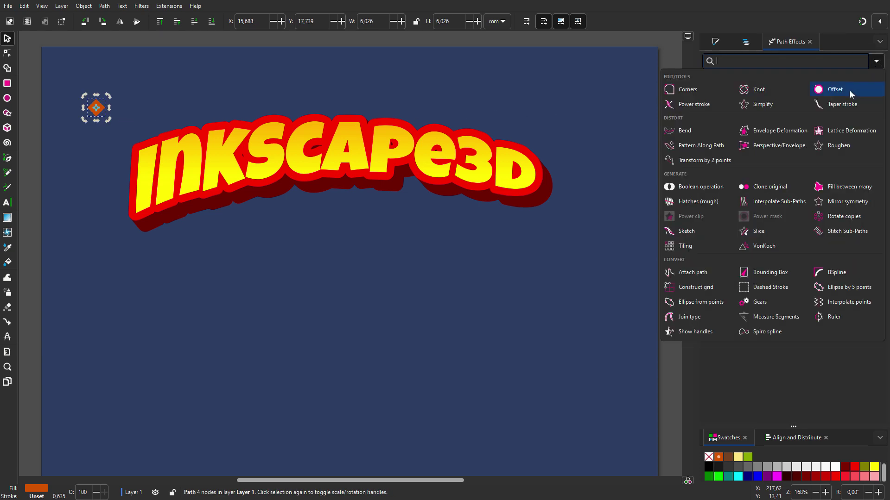
pyautogui.click(680, 248)
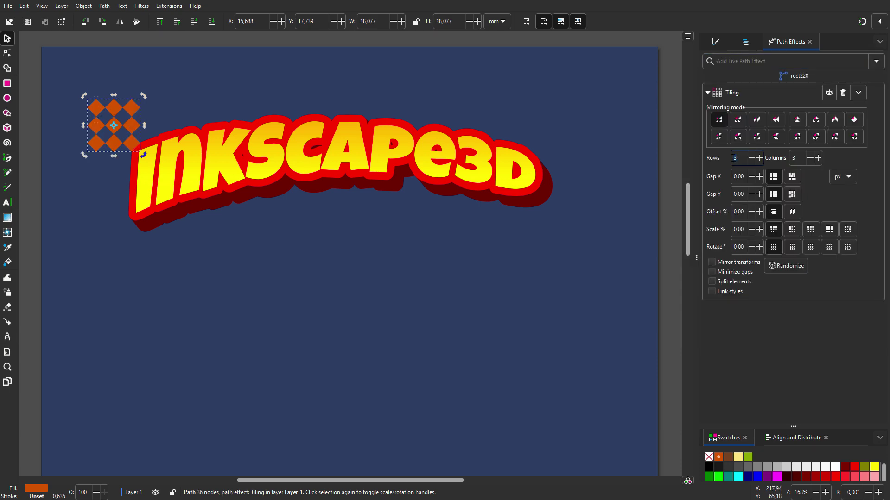
pyautogui.click(741, 158)
pyautogui.write('50')
pyautogui.press('Return')
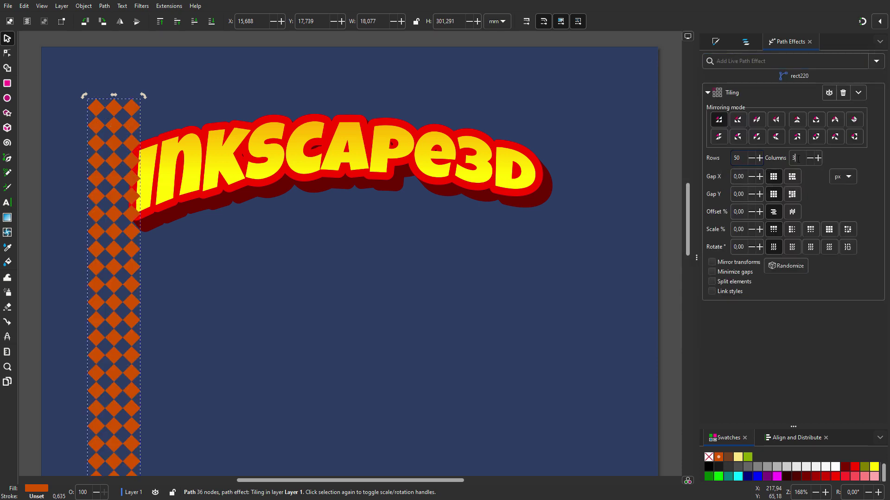
# - Set the tiling to 150 columns, 20 horizontal and vertical gaps, and a row offset of 50
pyautogui.press('BackSpace')
pyautogui.write('150')
pyautogui.press('Tab')
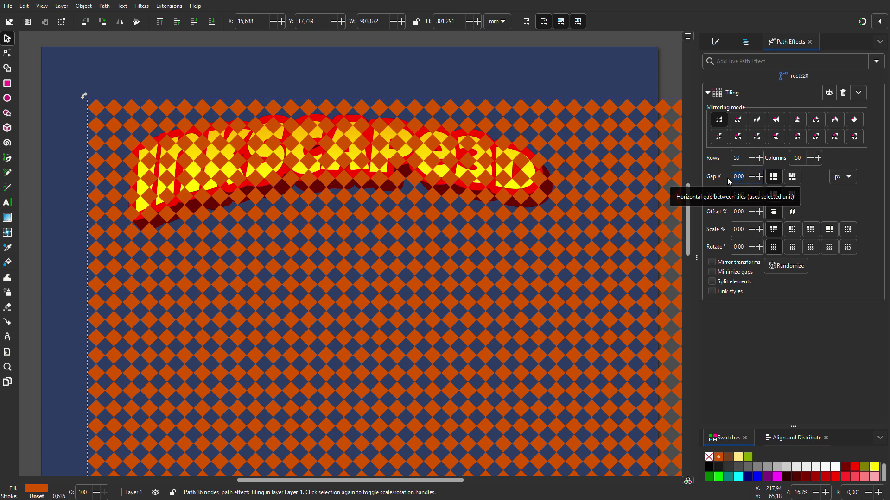
pyautogui.write('20')
pyautogui.press('Tab')
pyautogui.write('20')
pyautogui.press('Return')
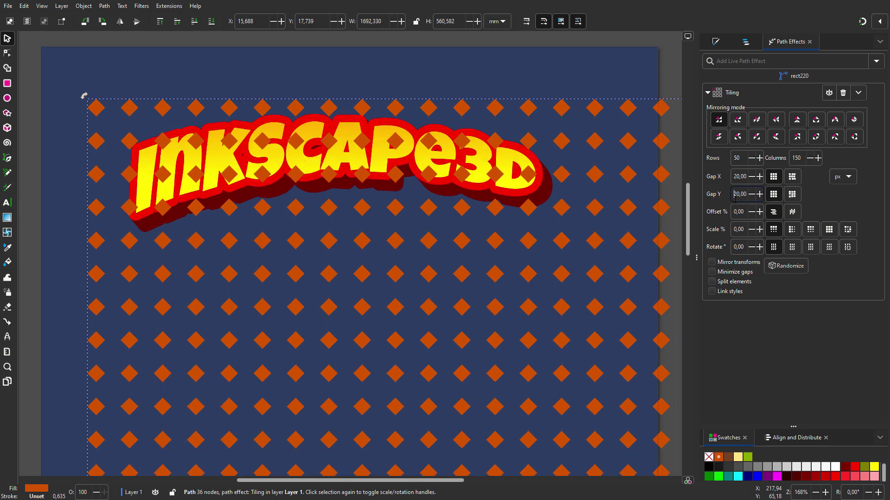
pyautogui.doubleClick(744, 212)
pyautogui.write('50')
pyautogui.press('Return')
# - Rename the tiling to pattern, lower its opacity to about 15%, and set blend to Multiply
pyautogui.click(746, 41)
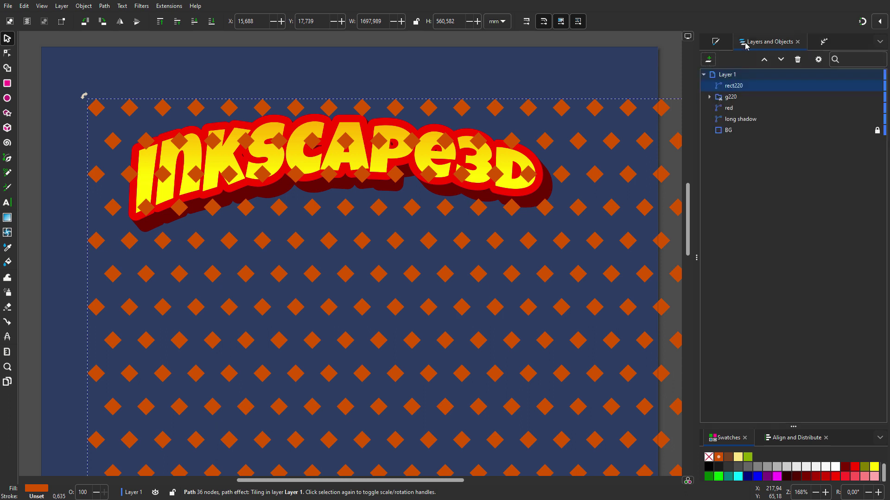
pyautogui.click(740, 85)
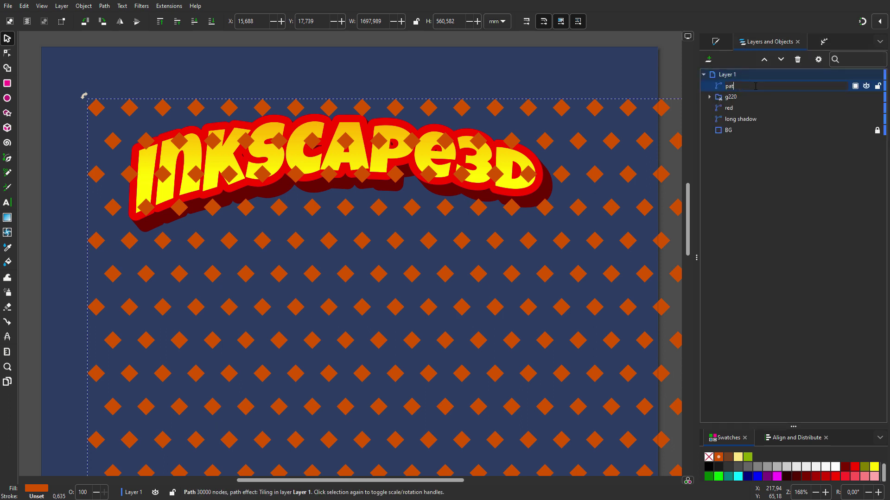
pyautogui.press('Return')
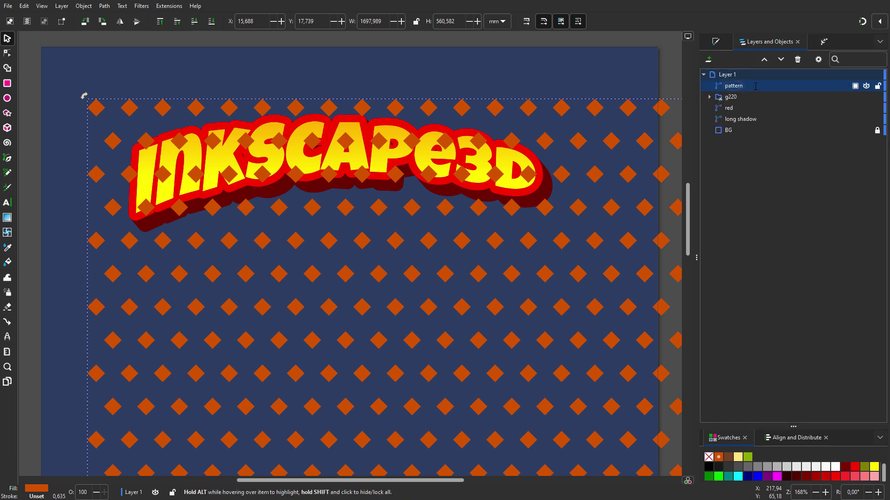
pyautogui.click(855, 86)
pyautogui.moveTo(868, 120); pyautogui.dragTo(810, 125)
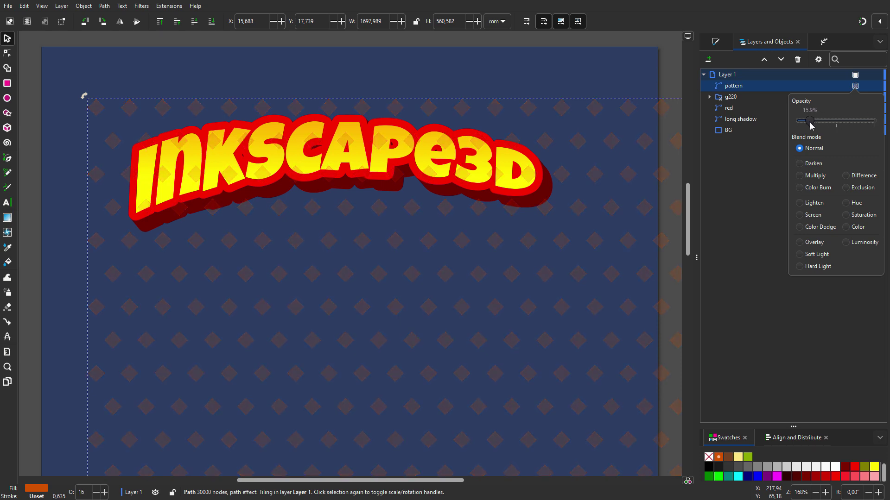
pyautogui.click(809, 175)
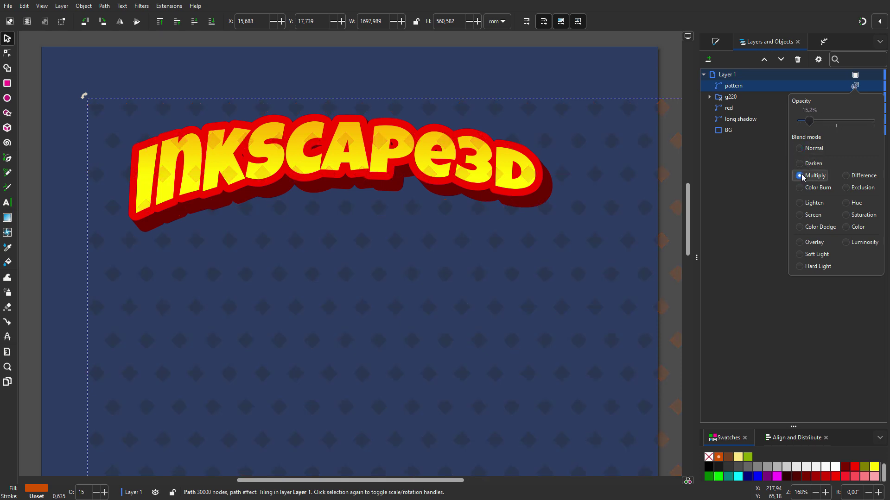
pyautogui.click(749, 85)
# - Move the pattern into group g220 above Clip and scale it to cover the lettering
pyautogui.moveTo(749, 85); pyautogui.dragTo(749, 95)
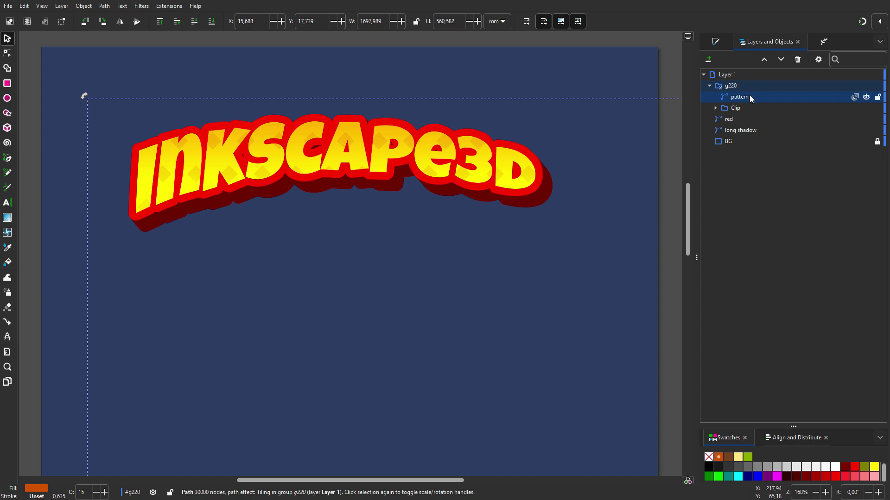
pyautogui.click(350, 167)
pyautogui.scroll(-6, 350, 167)
pyautogui.moveTo(673, 343); pyautogui.dragTo(123, 163)
pyautogui.press('5')
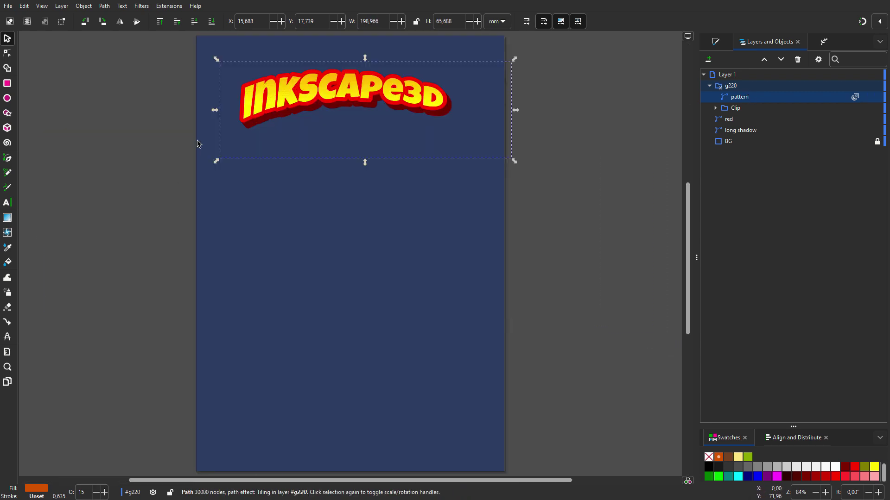
pyautogui.scroll(2, 277, 69)
pyautogui.moveTo(299, 80); pyautogui.dragTo(183, 119)
pyautogui.moveTo(633, 314); pyautogui.dragTo(648, 362)
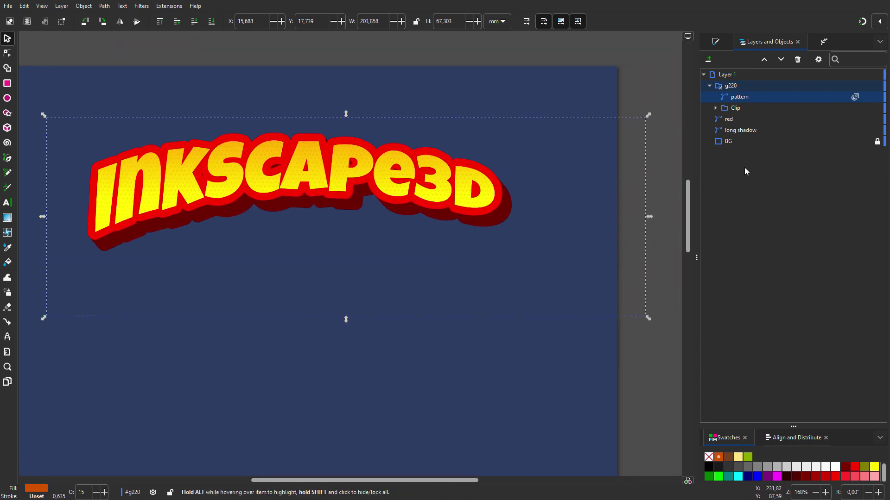
# - Duplicate the clipped text to the top as 'stroke white' with a 0.635 white stroke and no fill
pyautogui.click(715, 108)
pyautogui.rightClick(759, 120)
pyautogui.click(786, 161)
pyautogui.moveTo(742, 119); pyautogui.dragTo(756, 79)
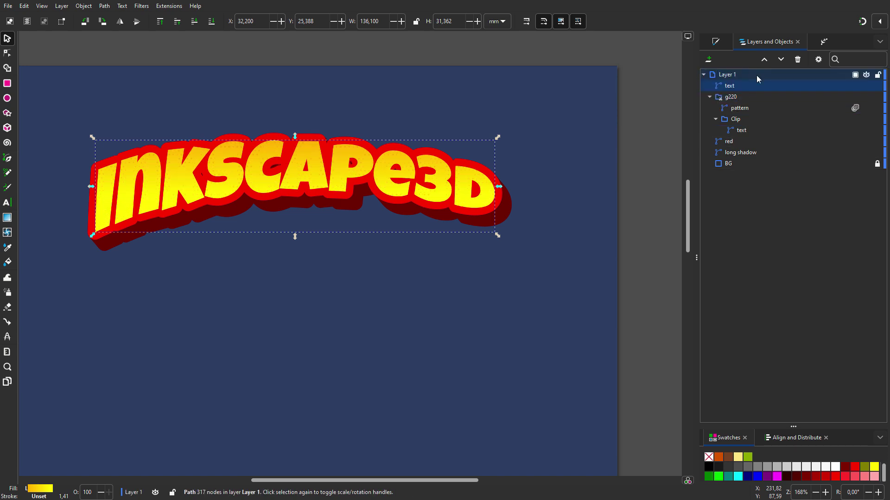
pyautogui.keyDown('shift'); pyautogui.click(835, 467); pyautogui.keyUp('shift')
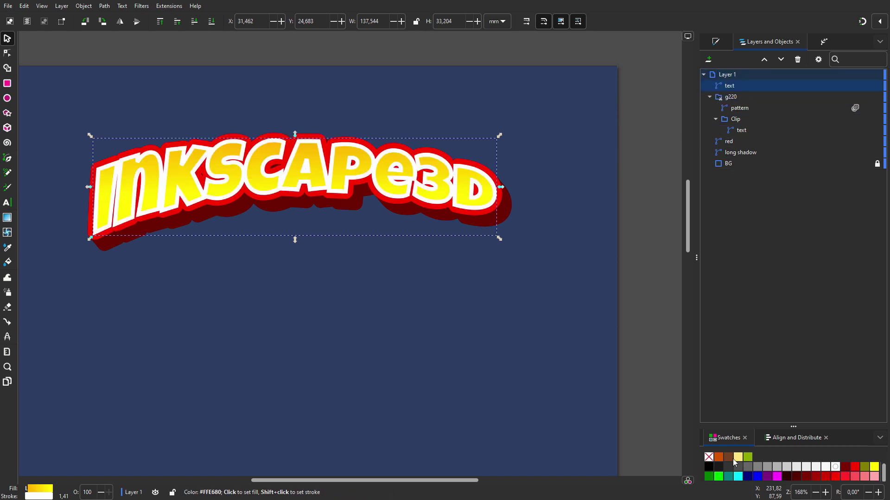
pyautogui.click(709, 456)
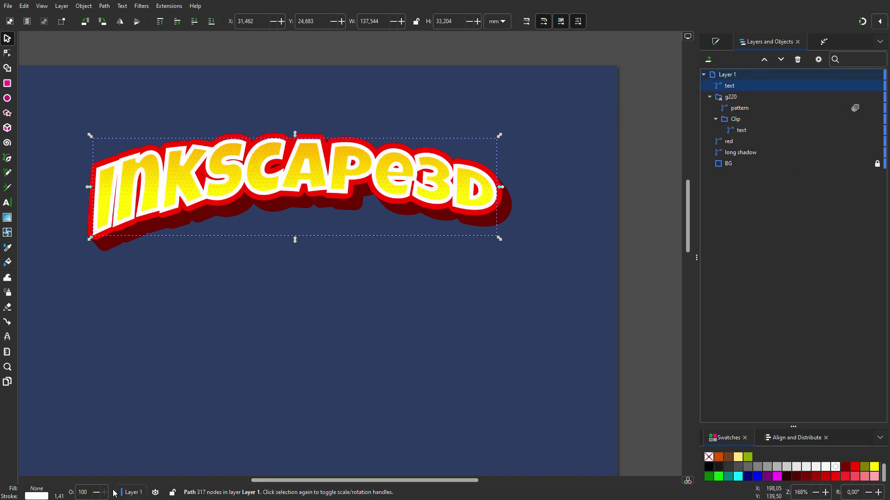
pyautogui.moveTo(60, 497); pyautogui.dragTo(227, 418)
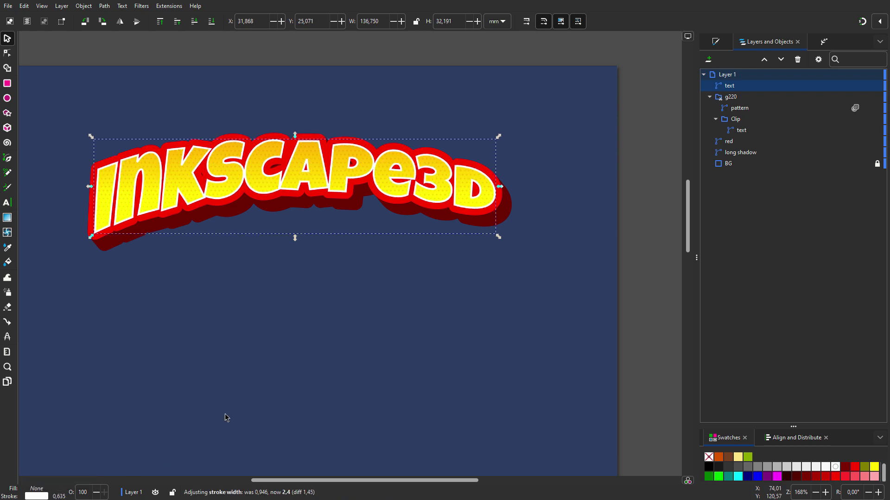
pyautogui.doubleClick(743, 86)
pyautogui.write('stroke whi')
pyautogui.press('Return')
# - Duplicate it as 'stroke shadow' with a black stroke, 10.2 blur, 74% opacity, nudged right and down
pyautogui.rightClick(743, 86)
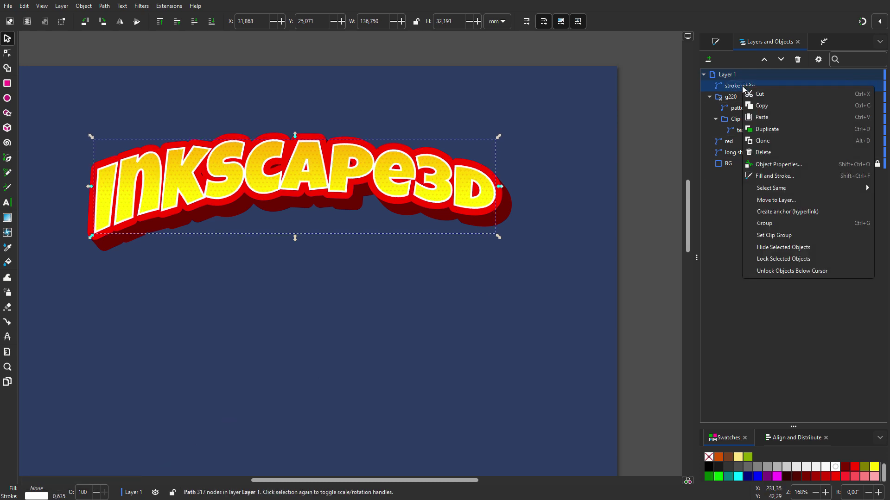
pyautogui.click(783, 129)
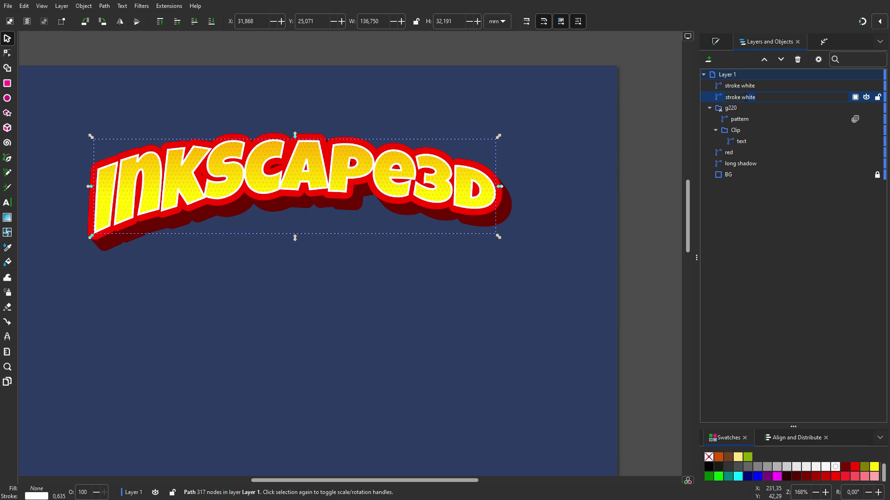
pyautogui.press('Return')
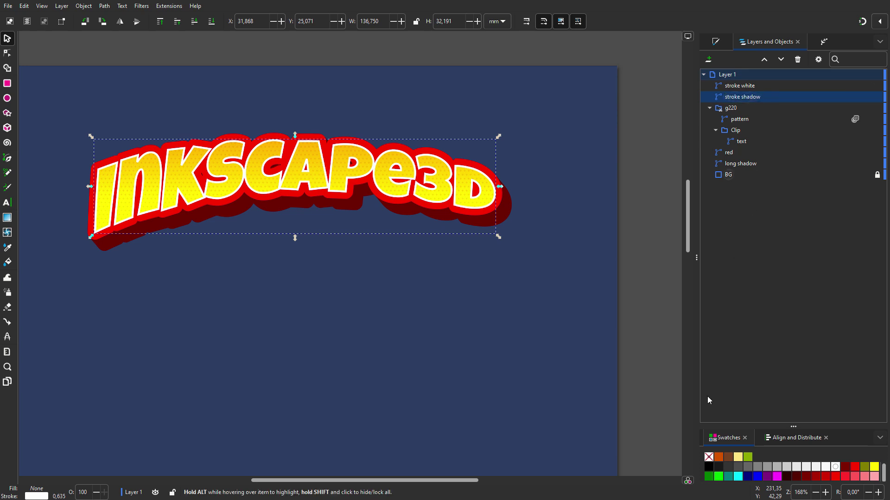
pyautogui.keyDown('shift'); pyautogui.click(708, 467); pyautogui.keyUp('shift')
pyautogui.click(717, 41)
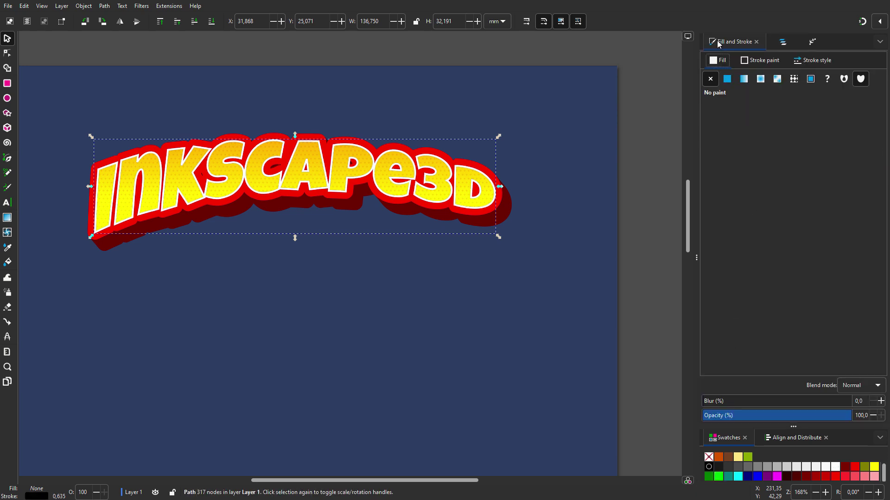
pyautogui.moveTo(703, 403); pyautogui.dragTo(717, 405)
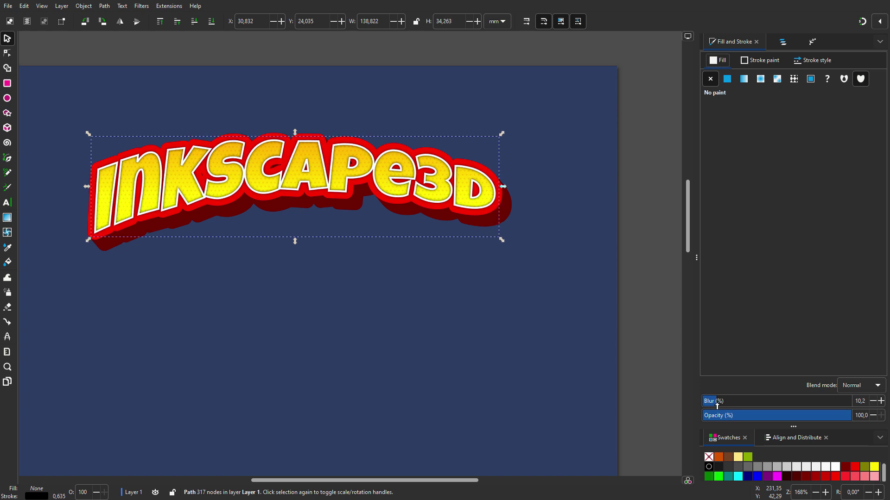
pyautogui.moveTo(846, 418); pyautogui.dragTo(817, 418)
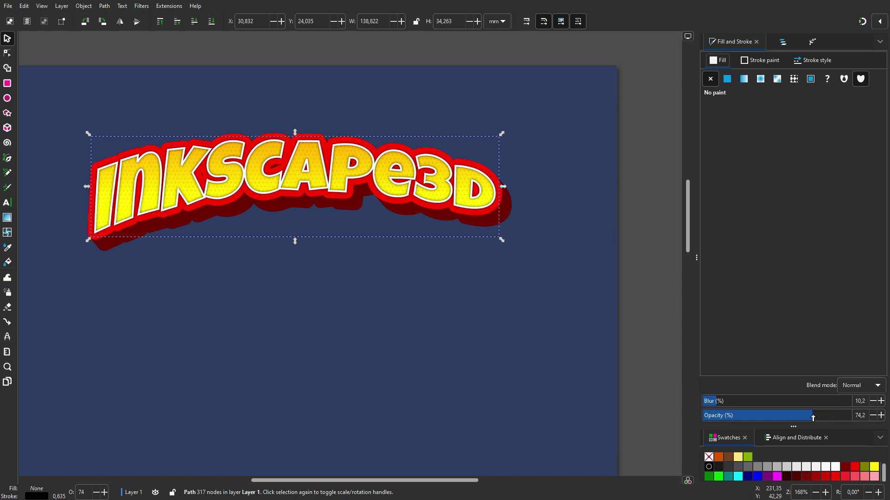
pyautogui.scroll(1, 297, 133)
pyautogui.moveTo(298, 133); pyautogui.dragTo(345, 132)
pyautogui.hotkey('alt', 'Right')
pyautogui.hotkey('alt', 'Right')
pyautogui.hotkey('alt', 'Right')
pyautogui.hotkey('alt', 'Right')
pyautogui.hotkey('alt', 'Right')
pyautogui.hotkey('alt', 'Right')
pyautogui.hotkey('alt', 'Down')
pyautogui.hotkey('alt', 'Down')
pyautogui.hotkey('alt', 'Down')
pyautogui.hotkey('alt', 'Down')
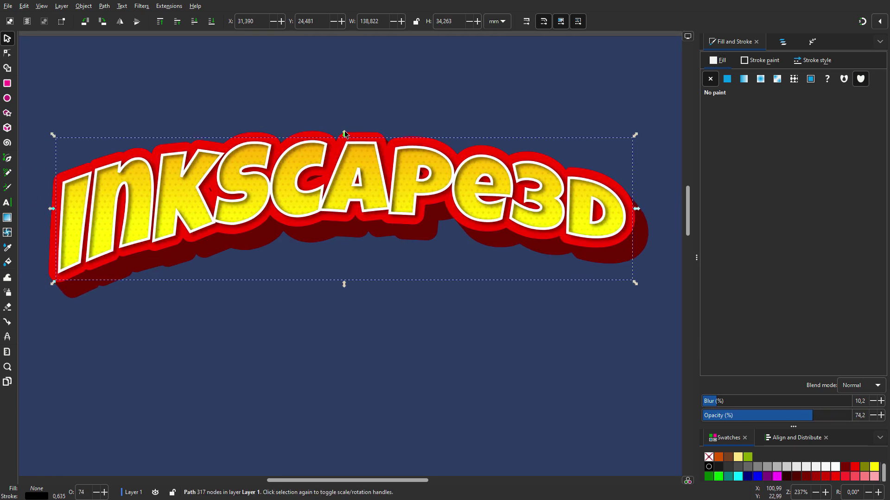
pyautogui.click(782, 42)
# - Duplicate the red outline and lighten the lower copy's fill to pink
pyautogui.rightClick(768, 154)
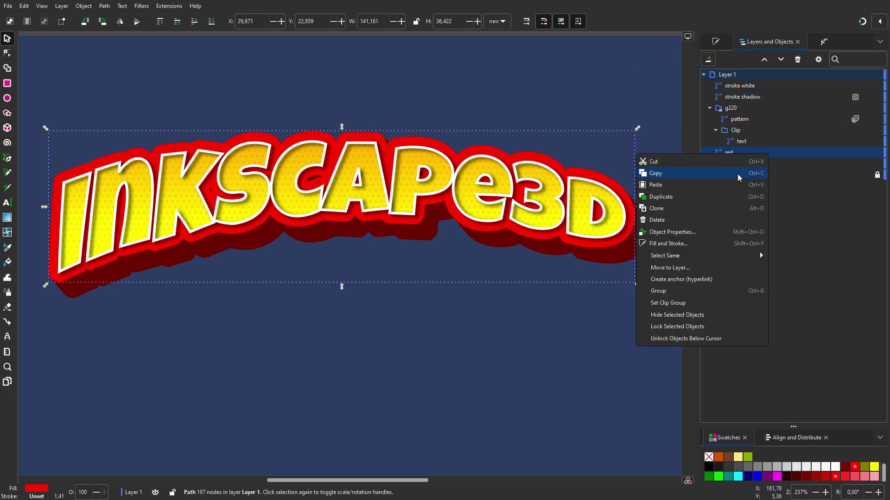
pyautogui.click(719, 199)
pyautogui.click(866, 86)
pyautogui.click(766, 164)
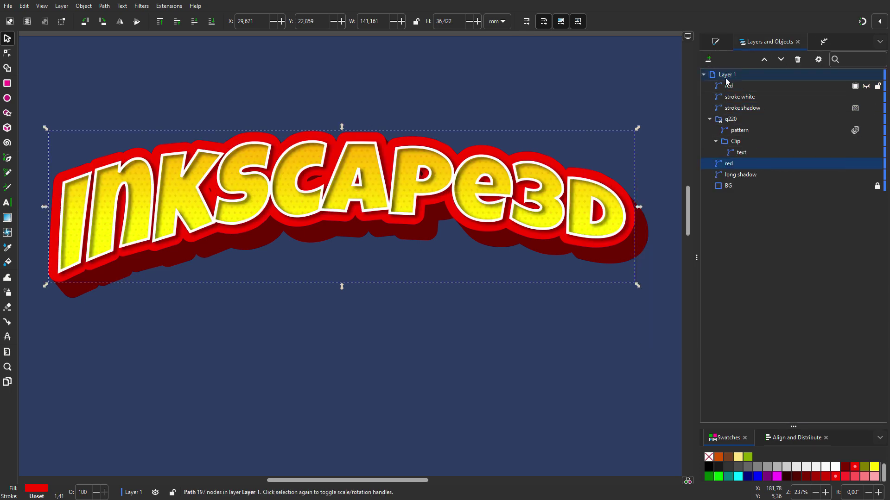
pyautogui.click(716, 42)
pyautogui.moveTo(780, 330); pyautogui.dragTo(818, 331)
pyautogui.click(783, 41)
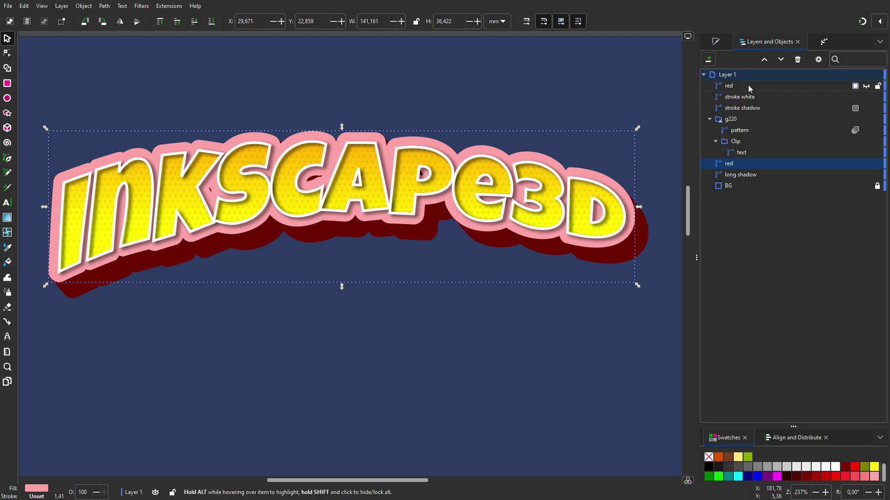
pyautogui.moveTo(753, 121); pyautogui.dragTo(755, 159)
pyautogui.click(866, 153)
# - Name the lower copy 'pink' and nudge the red outline right and down
pyautogui.doubleClick(730, 163)
pyautogui.write('pink')
pyautogui.press('Return')
pyautogui.click(799, 153)
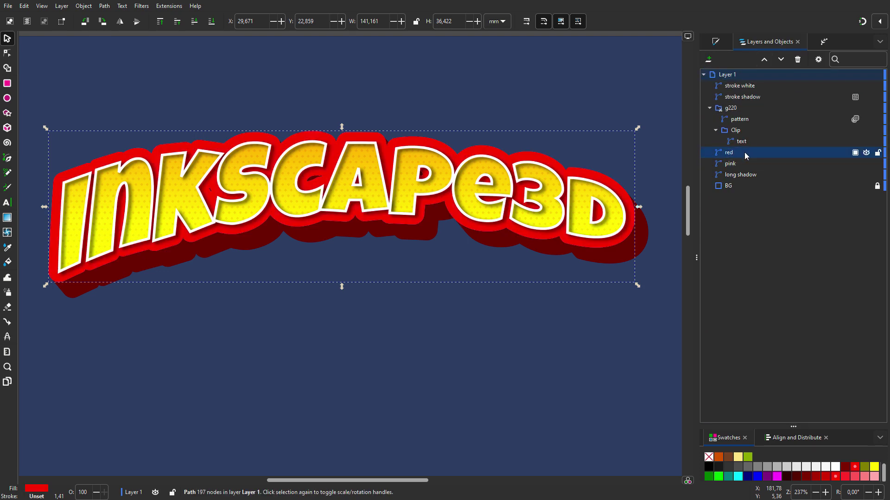
pyautogui.click(343, 139)
pyautogui.press('Right')
pyautogui.press('Down')
# - Draw an orange rectangle across the lower half of the lettering
pyautogui.press('Escape')
pyautogui.click(8, 84)
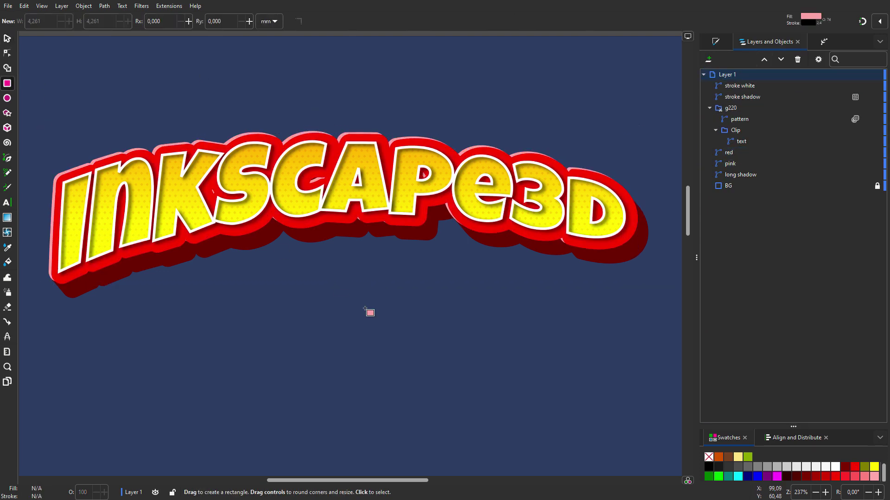
pyautogui.click(719, 458)
pyautogui.moveTo(30, 231); pyautogui.dragTo(662, 320)
pyautogui.press('space')
pyautogui.moveTo(600, 306); pyautogui.dragTo(605, 294)
# - Move the rectangle into group g220 below pattern and name it 'horizon'
pyautogui.moveTo(741, 85); pyautogui.dragTo(743, 133)
pyautogui.doubleClick(742, 132)
pyautogui.write('horizon')
pyautogui.press('Return')
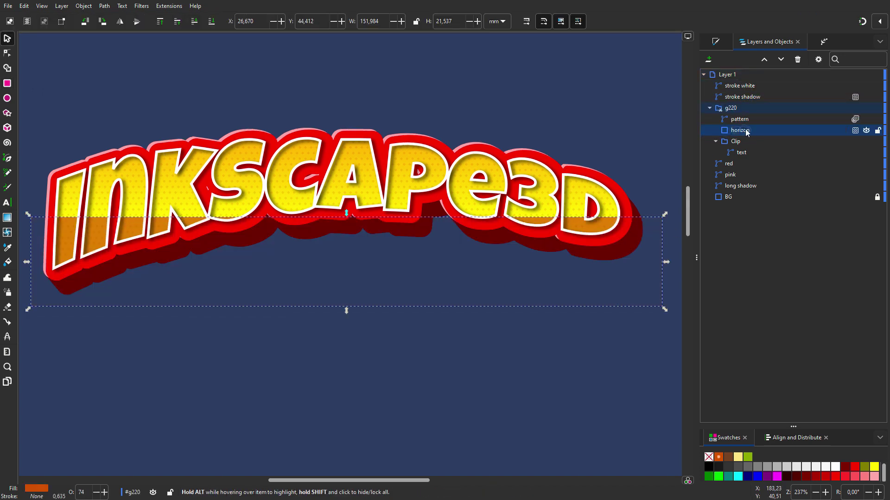
pyautogui.click(855, 130)
# - Fade horizon to 33% opacity and duplicate the long shadow as 'shadow below'
pyautogui.moveTo(847, 163); pyautogui.dragTo(822, 163)
pyautogui.click(762, 130)
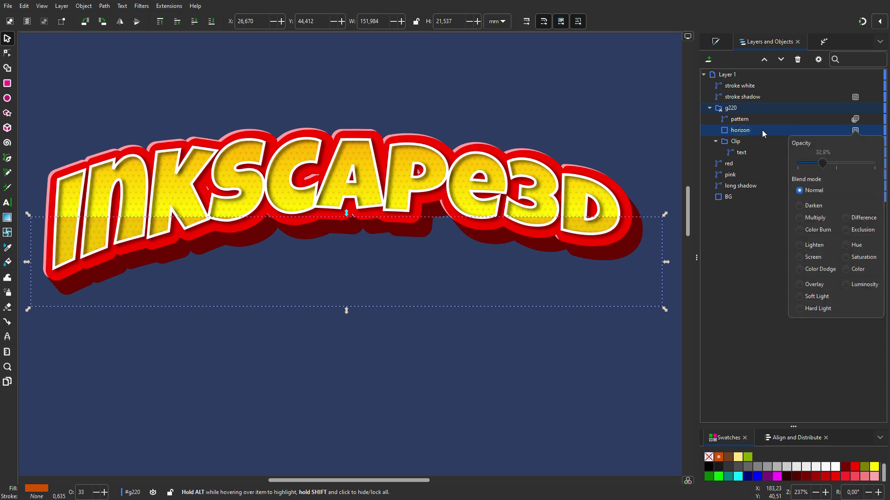
pyautogui.click(660, 229)
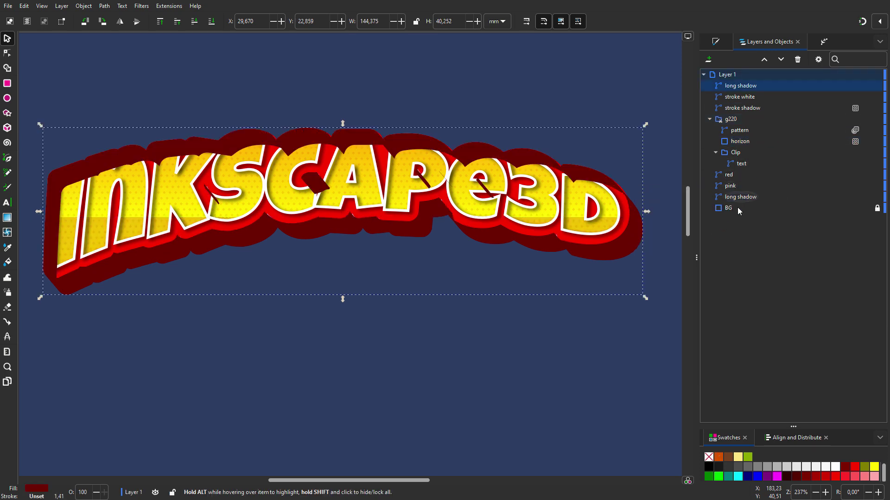
pyautogui.doubleClick(740, 86)
pyautogui.write('shadow below')
pyautogui.press('Return')
# - Send 'shadow below' to the bottom of the stack and fill it black
pyautogui.click(211, 22)
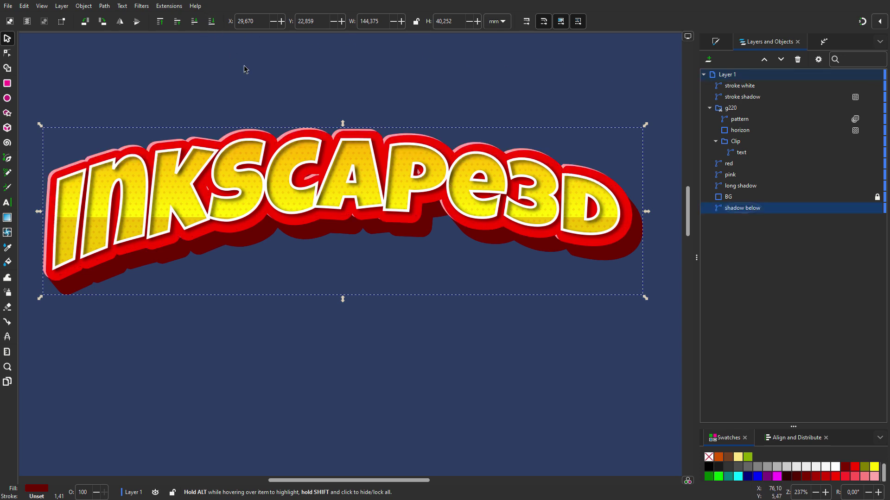
pyautogui.click(708, 468)
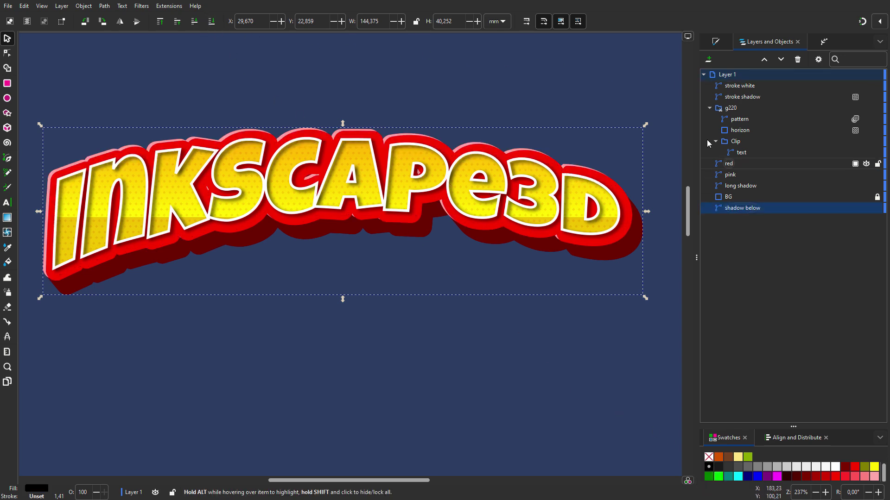
pyautogui.click(716, 42)
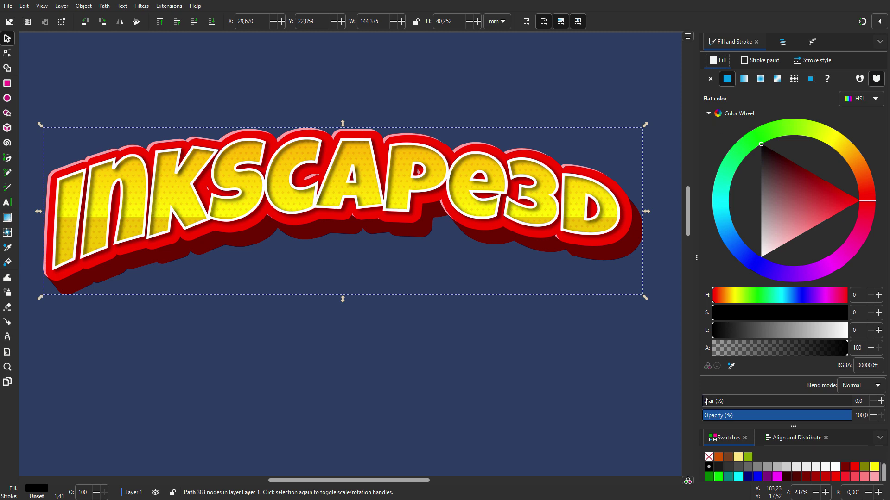